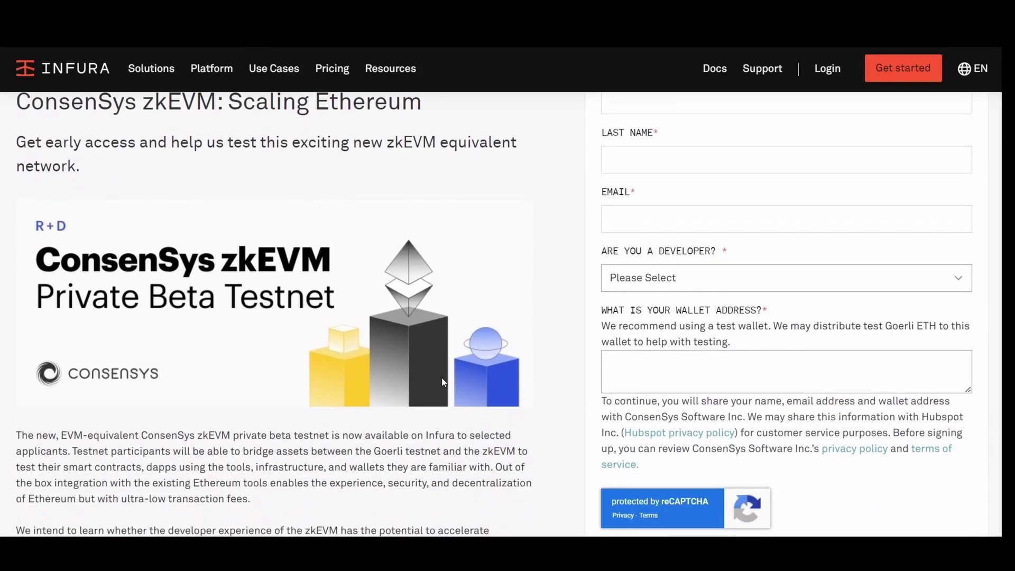
# Step: Scroll the current page, then close it to return to the ConsenSys zkEVM thread on Twitter
pyautogui.scroll(-1, 442, 381)
pyautogui.scroll(-2, 442, 382)
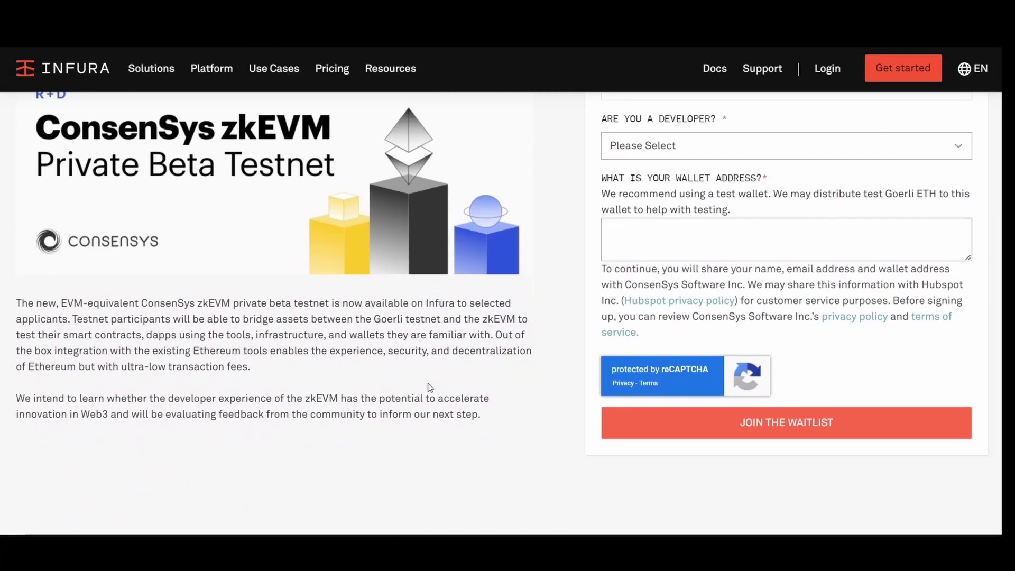
pyautogui.scroll(1, 182, 343)
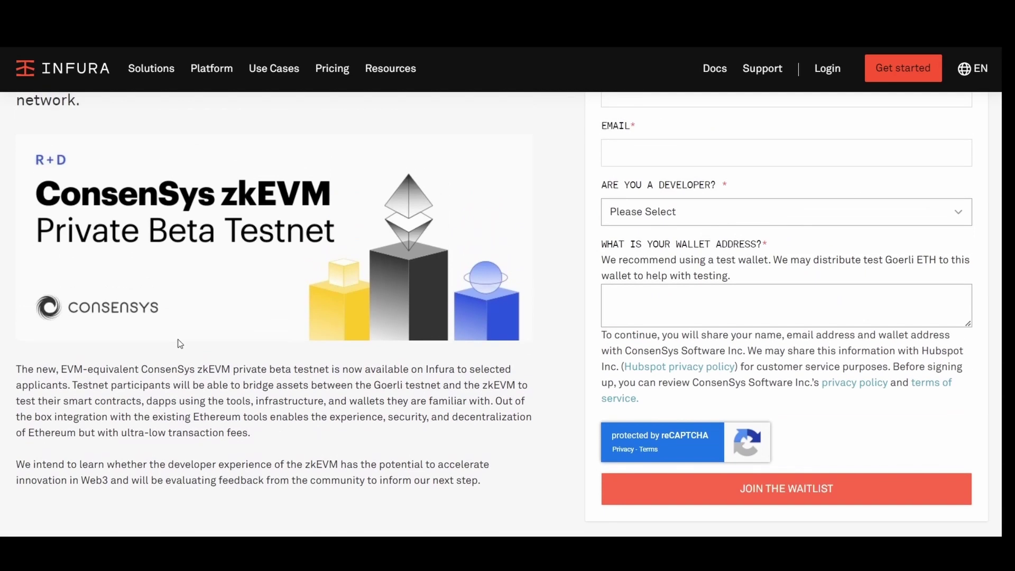
pyautogui.scroll(3, 180, 344)
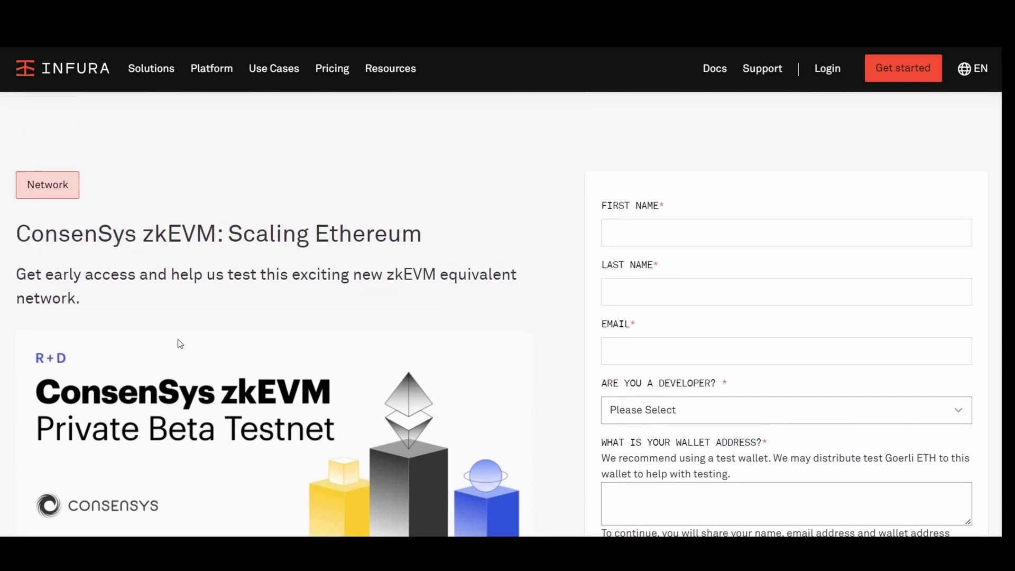
pyautogui.hotkey('ctrl', 'w')
# Step: Scroll down the ConsenSys zkEVM thread toward the Infura waitlist signup link
pyautogui.scroll(-3, 431, 243)
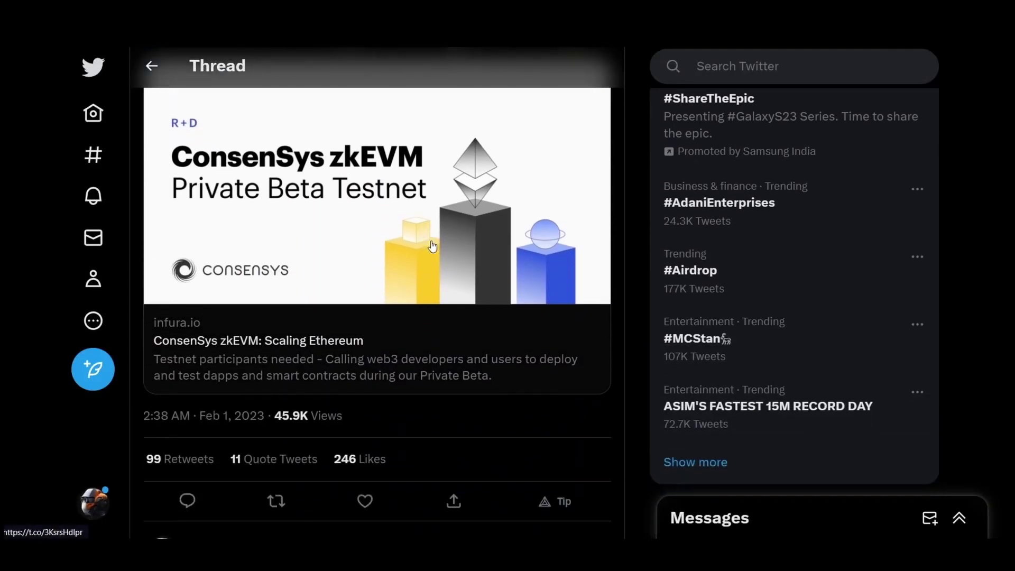
pyautogui.scroll(-4, 431, 244)
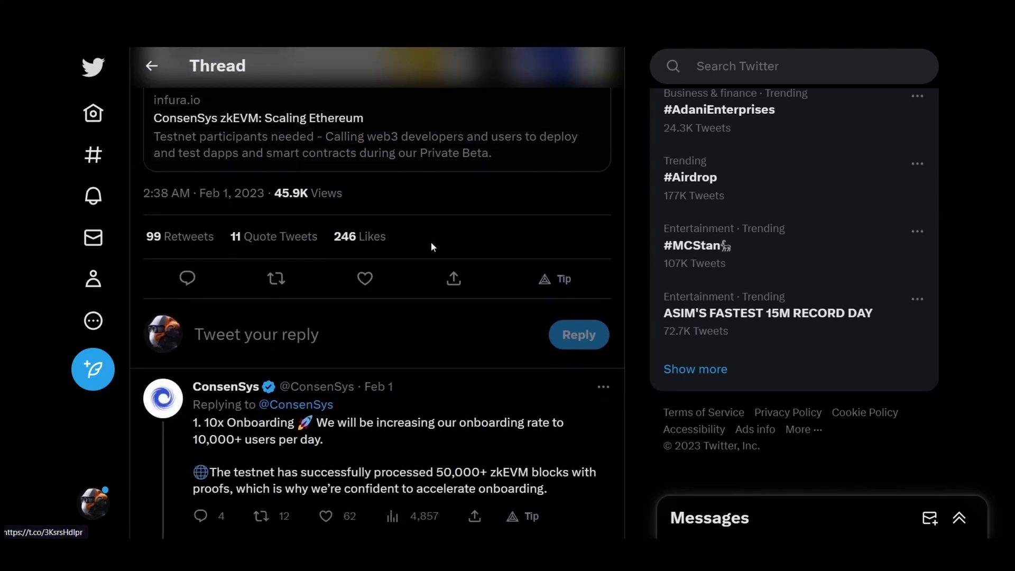
pyautogui.scroll(-3, 431, 244)
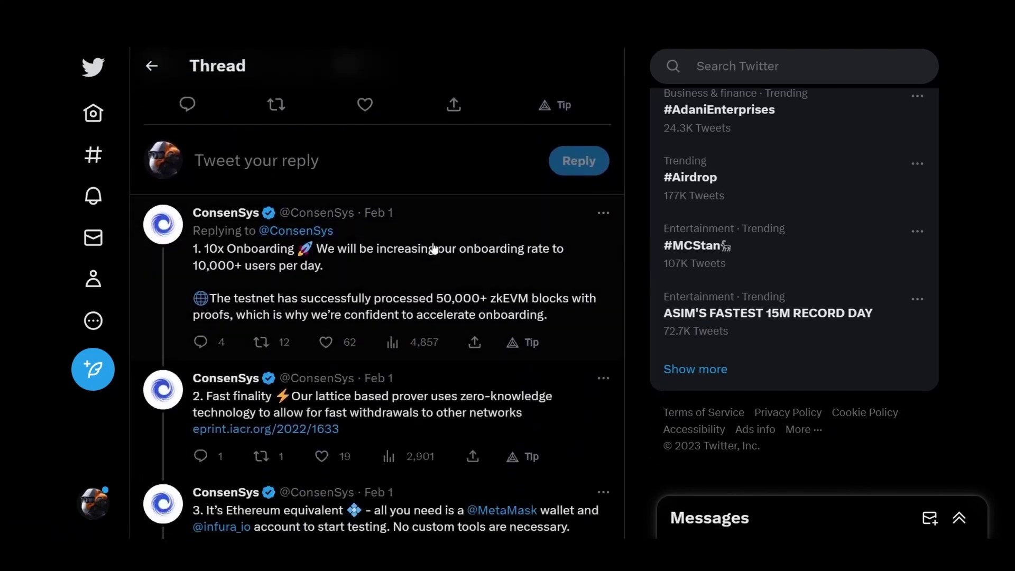
pyautogui.scroll(-1, 433, 248)
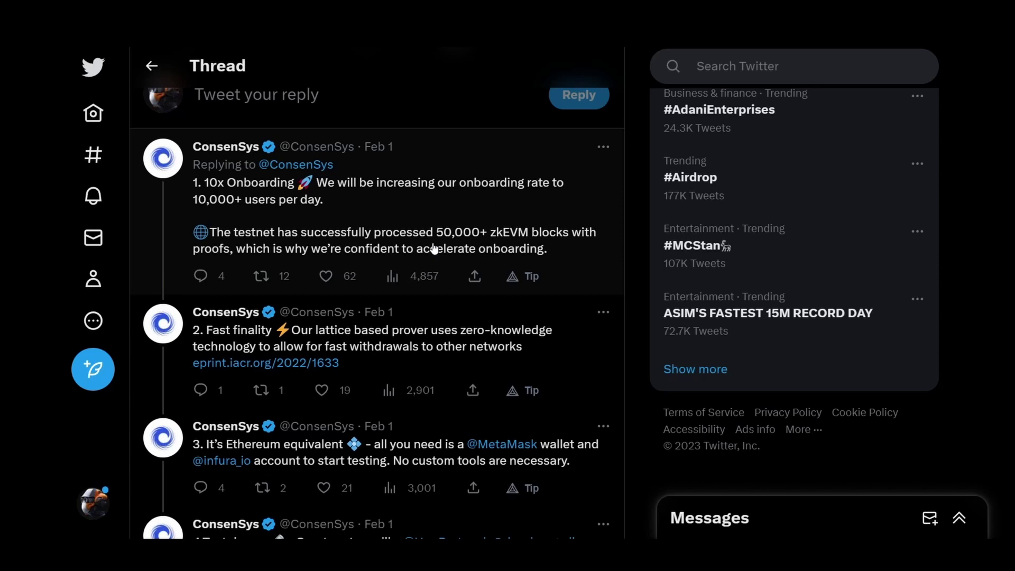
pyautogui.scroll(-4, 433, 247)
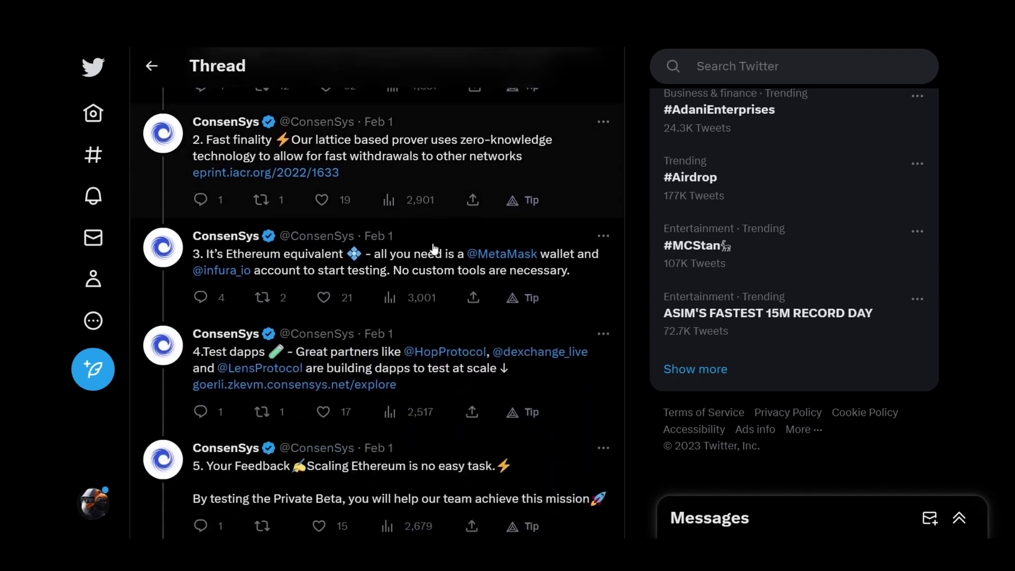
pyautogui.scroll(-4, 432, 248)
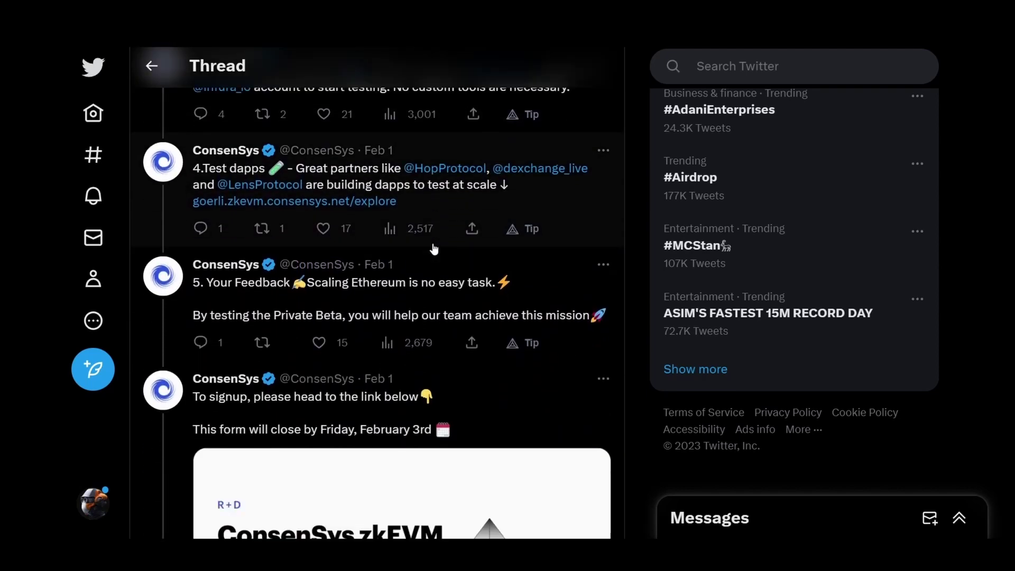
pyautogui.scroll(-5, 434, 248)
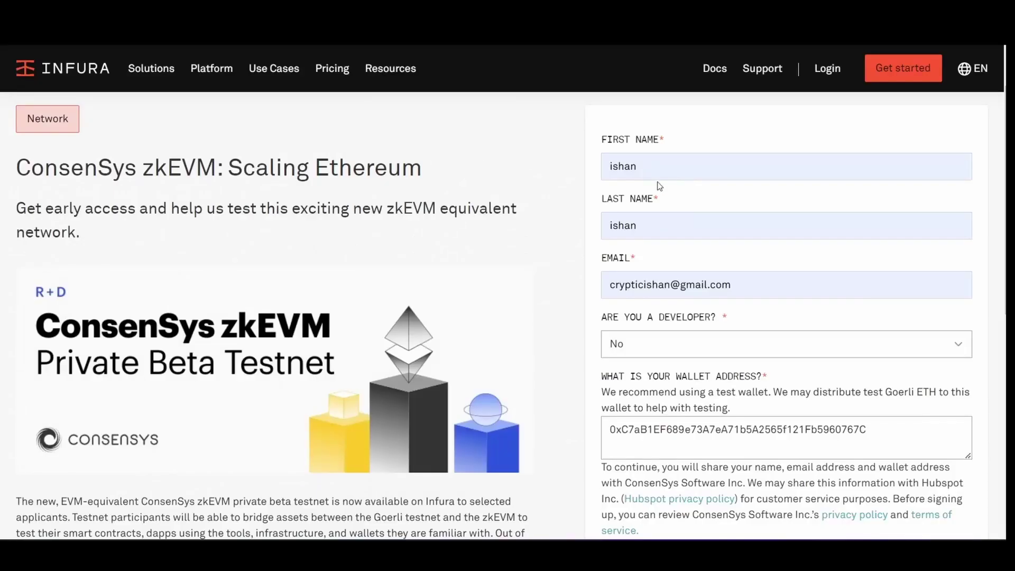
# Step: Review the filled-in name, email and wallet address fields on the Infura waitlist form
pyautogui.moveTo(600, 138); pyautogui.dragTo(668, 138)
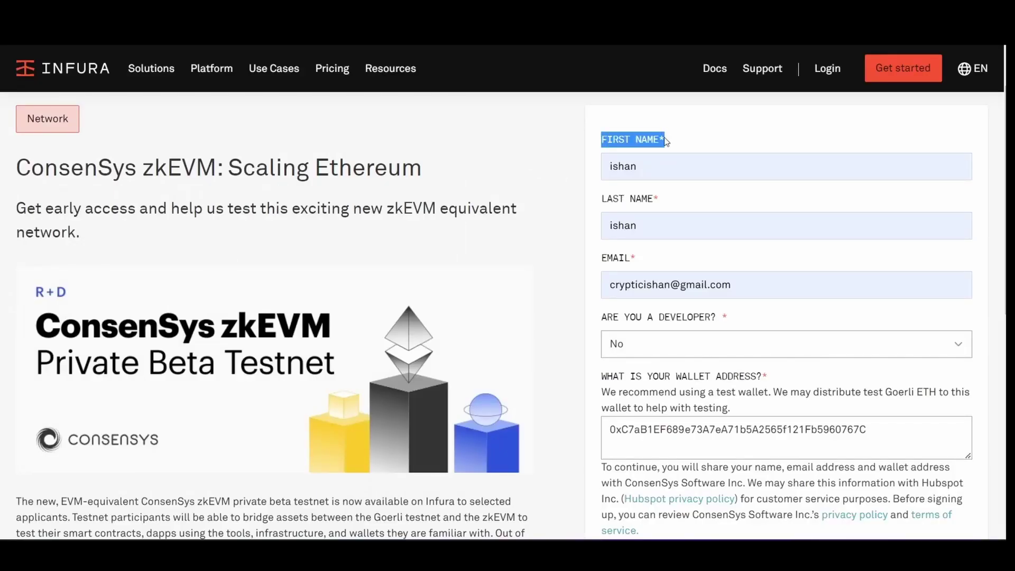
pyautogui.click(675, 141)
pyautogui.moveTo(596, 203); pyautogui.dragTo(671, 205)
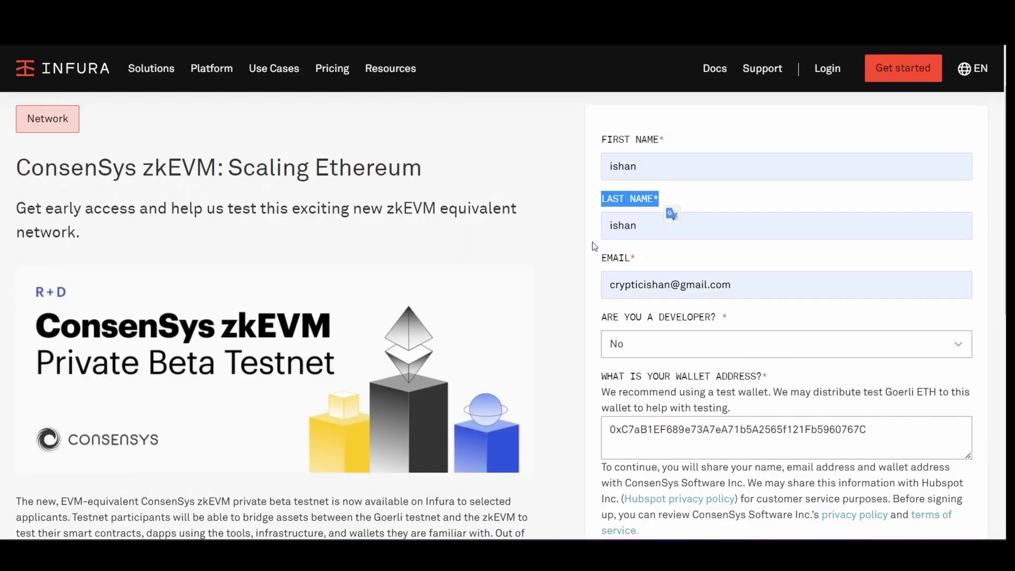
pyautogui.moveTo(594, 257); pyautogui.dragTo(649, 259)
pyautogui.moveTo(599, 318); pyautogui.dragTo(758, 327)
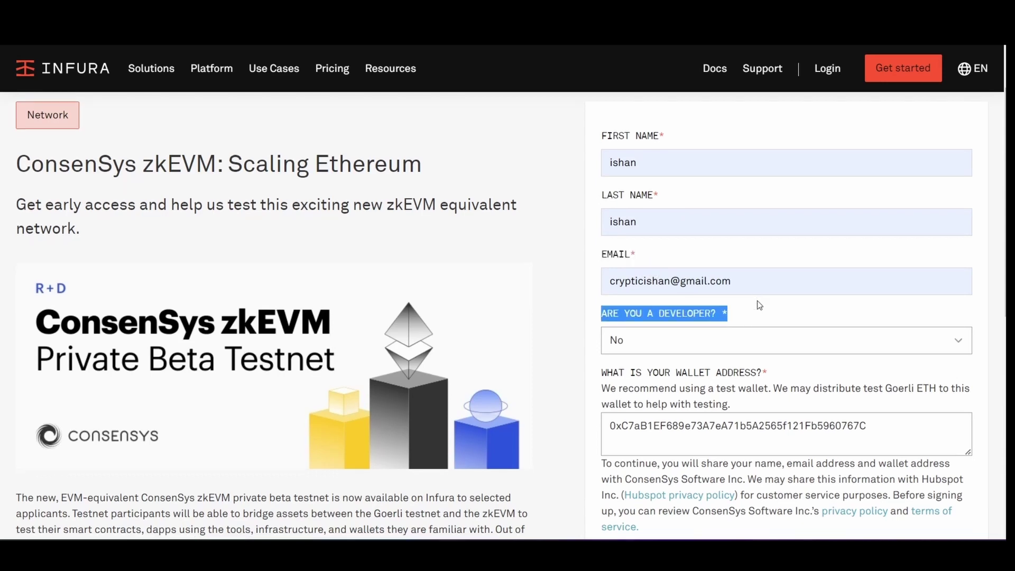
pyautogui.scroll(-3, 756, 301)
pyautogui.moveTo(599, 239); pyautogui.dragTo(746, 275)
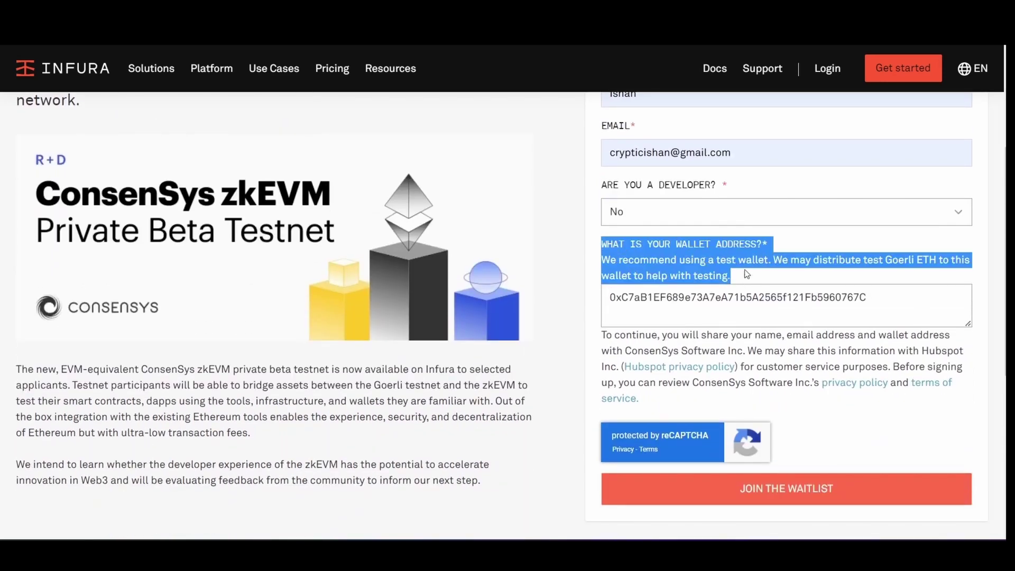
pyautogui.click(722, 420)
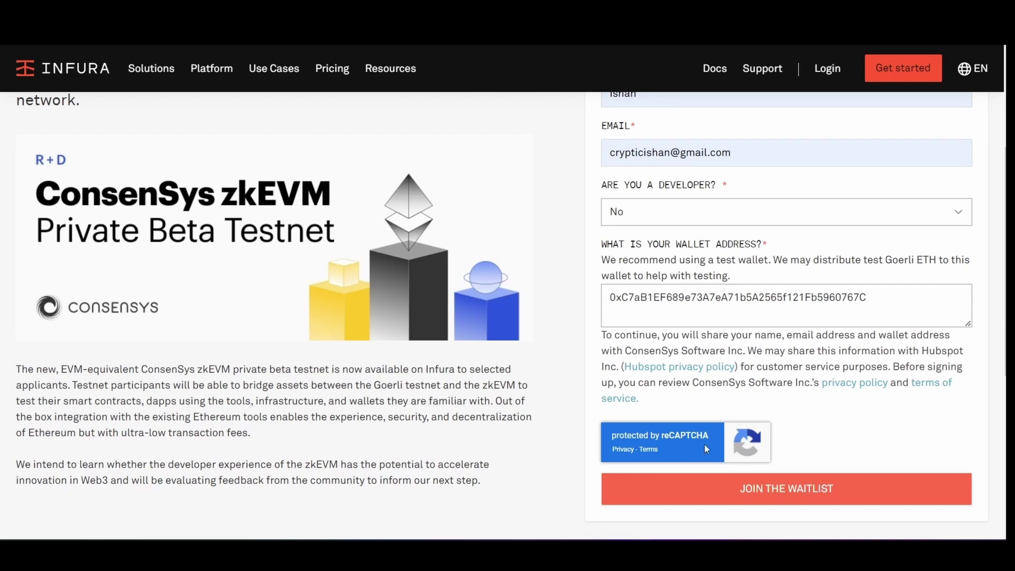
# Step: Submit the waitlist signup and pass the reCAPTCHA by selecting the traffic-light tiles
pyautogui.click(756, 486)
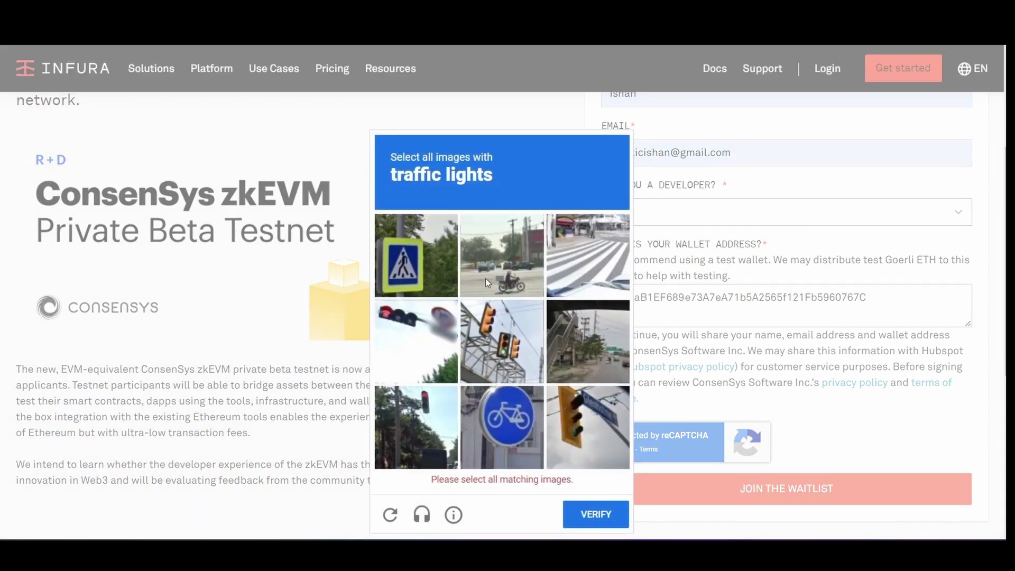
pyautogui.click(514, 357)
pyautogui.click(415, 359)
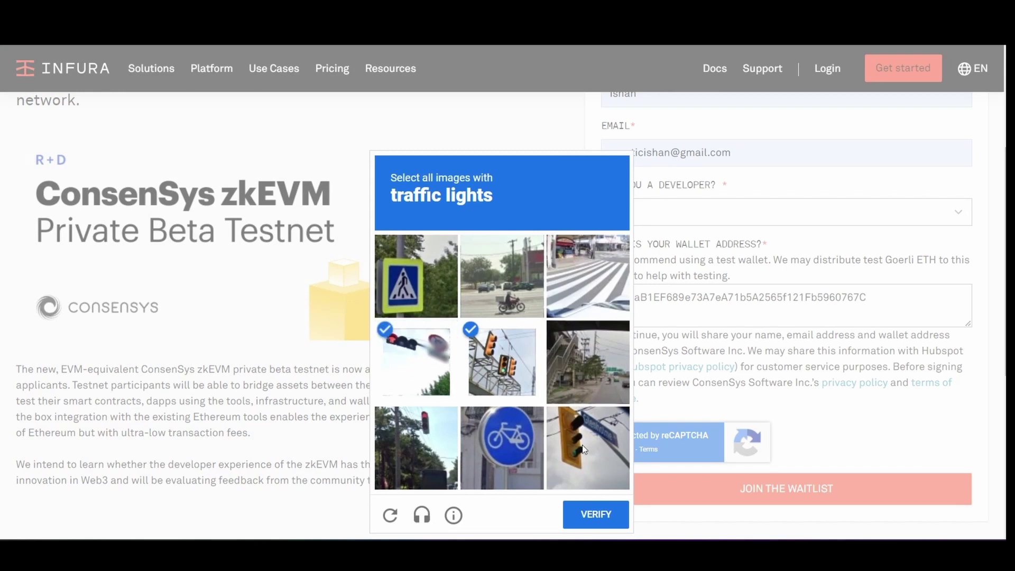
pyautogui.click(581, 447)
pyautogui.click(623, 509)
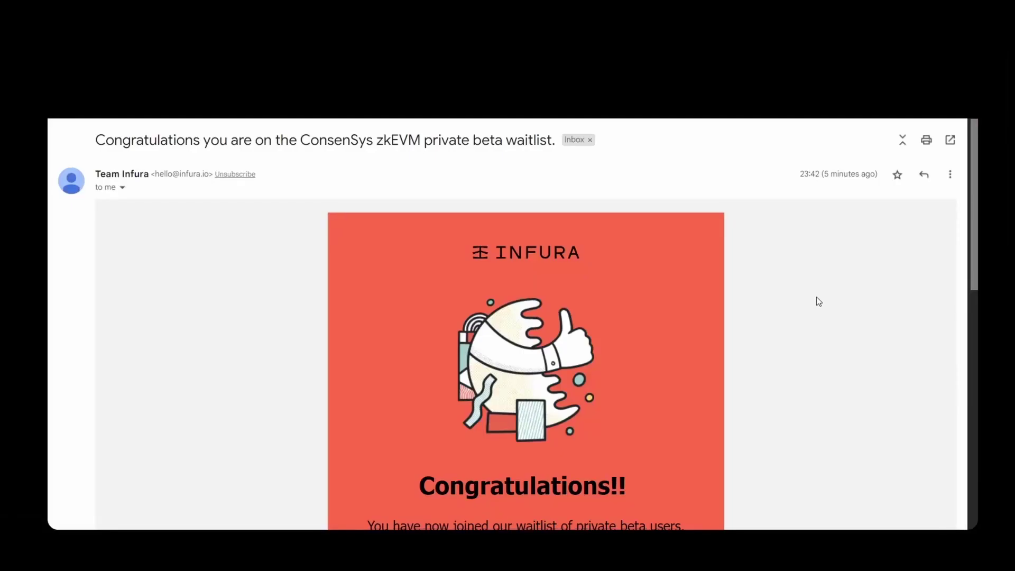
# Step: Read through the Infura setup email's instructions for creating an API key
pyautogui.scroll(-4, 818, 301)
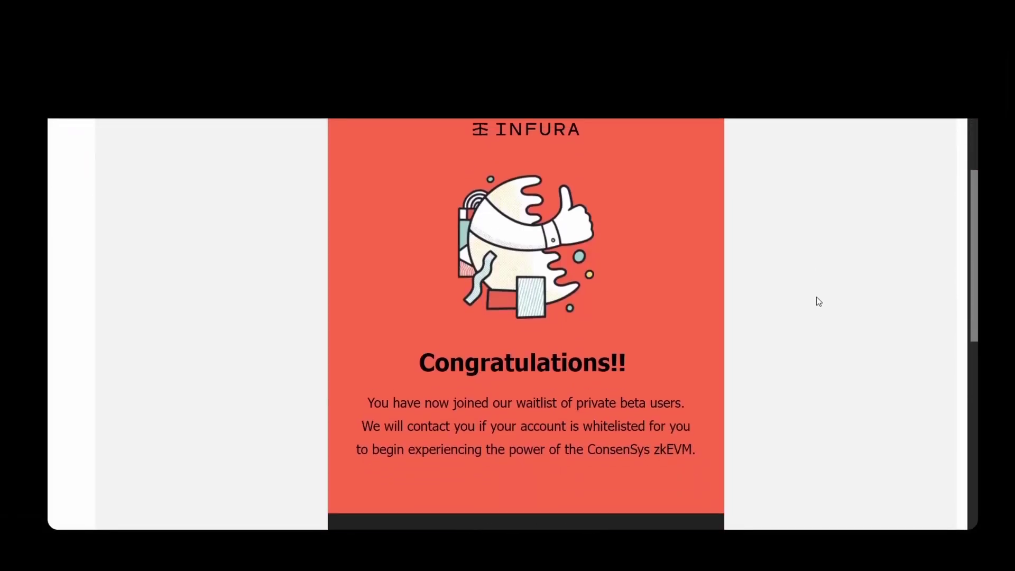
pyautogui.scroll(-3, 816, 297)
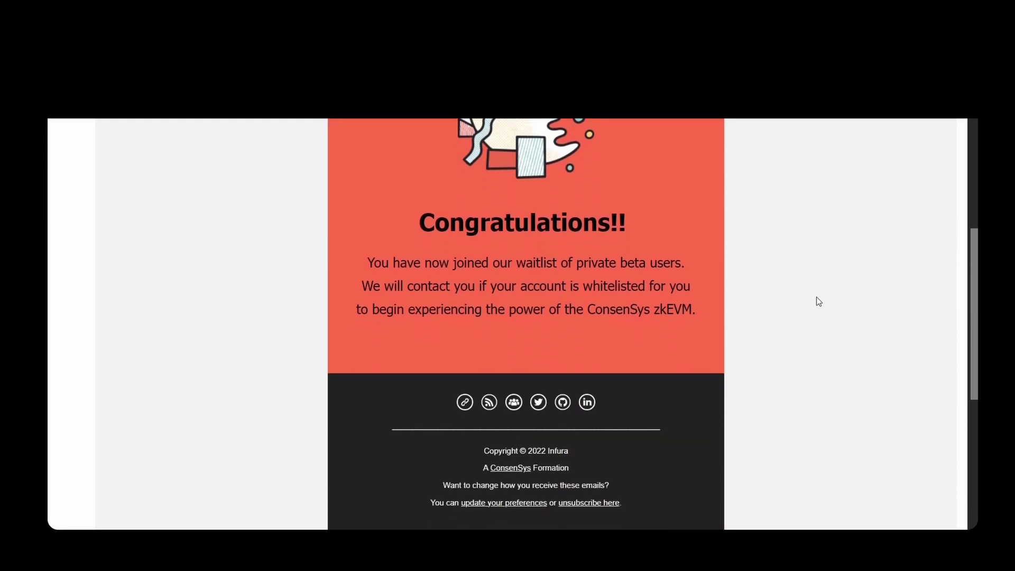
pyautogui.scroll(-2, 817, 301)
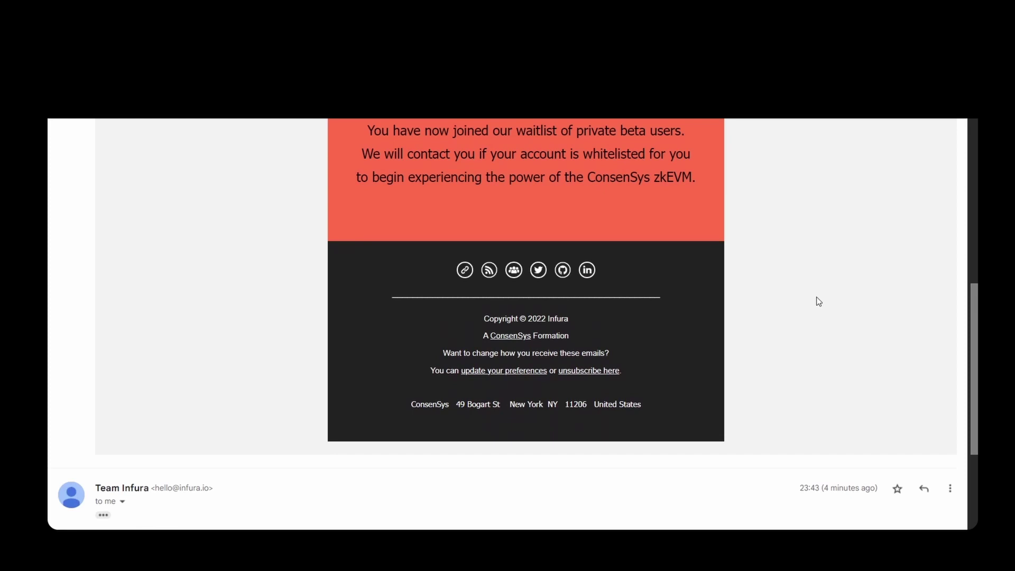
pyautogui.scroll(4, 815, 297)
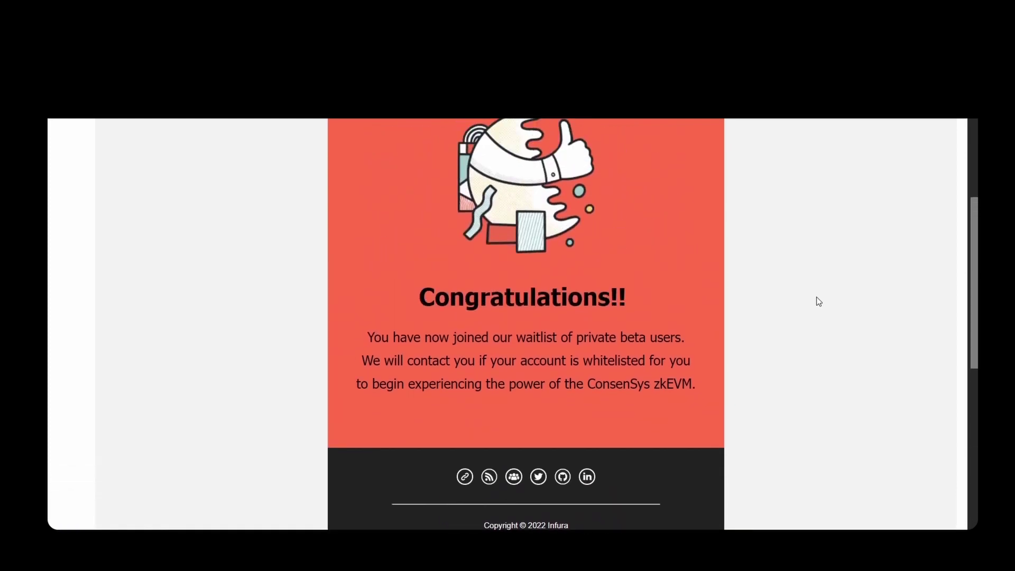
pyautogui.scroll(4, 818, 301)
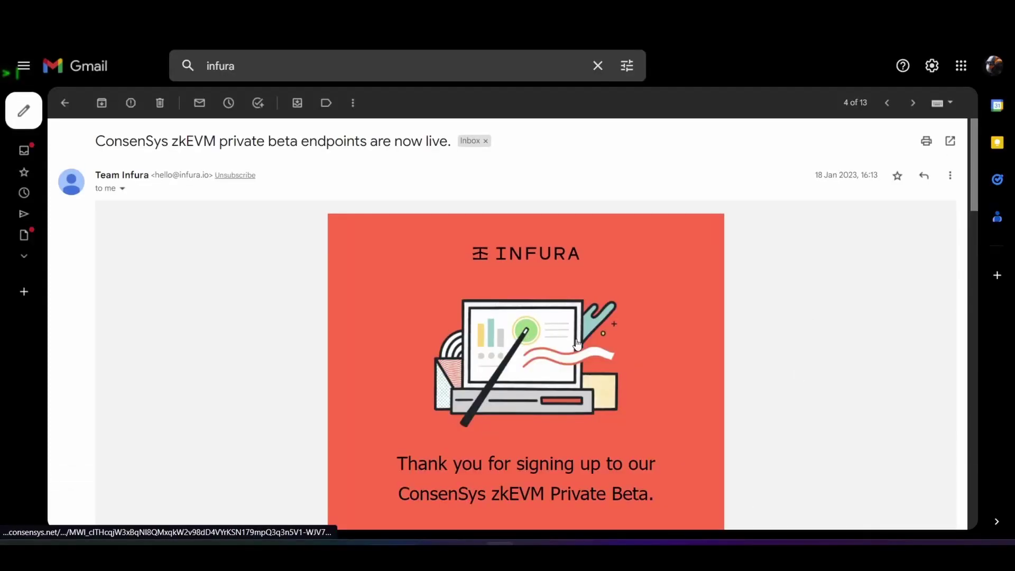
pyautogui.scroll(-4, 577, 344)
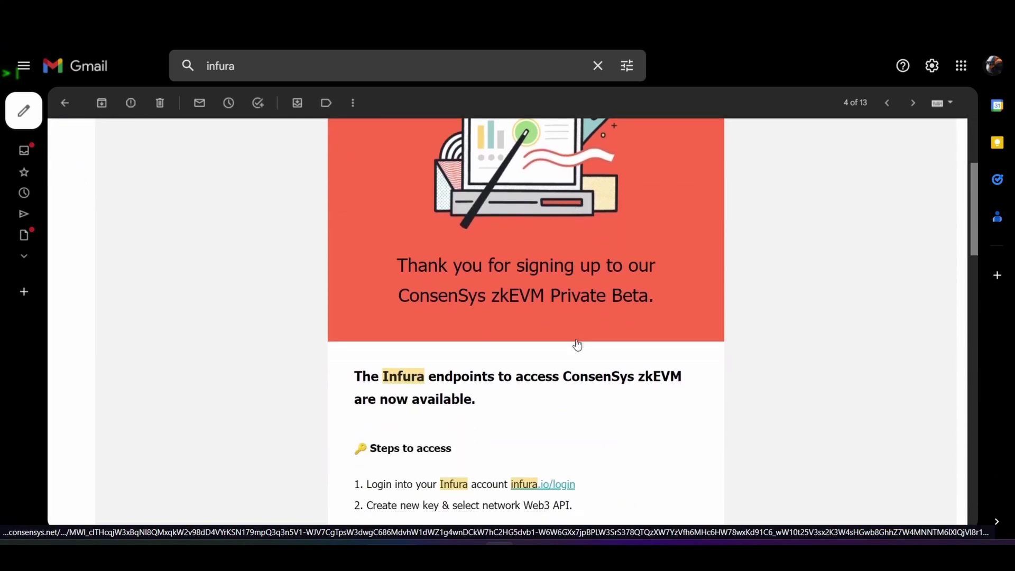
pyautogui.scroll(-5, 577, 345)
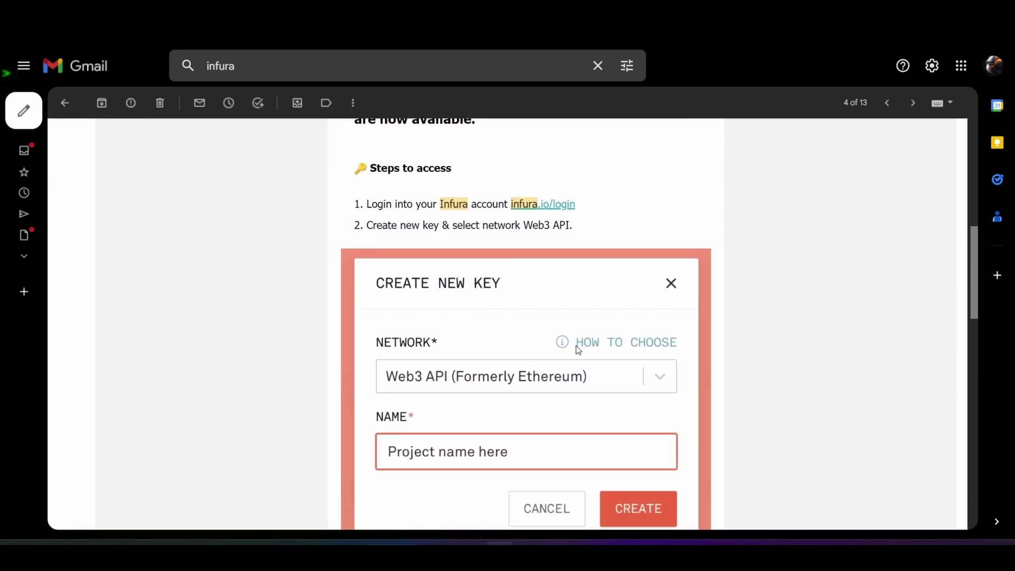
pyautogui.scroll(-1, 577, 350)
pyautogui.scroll(6, 577, 351)
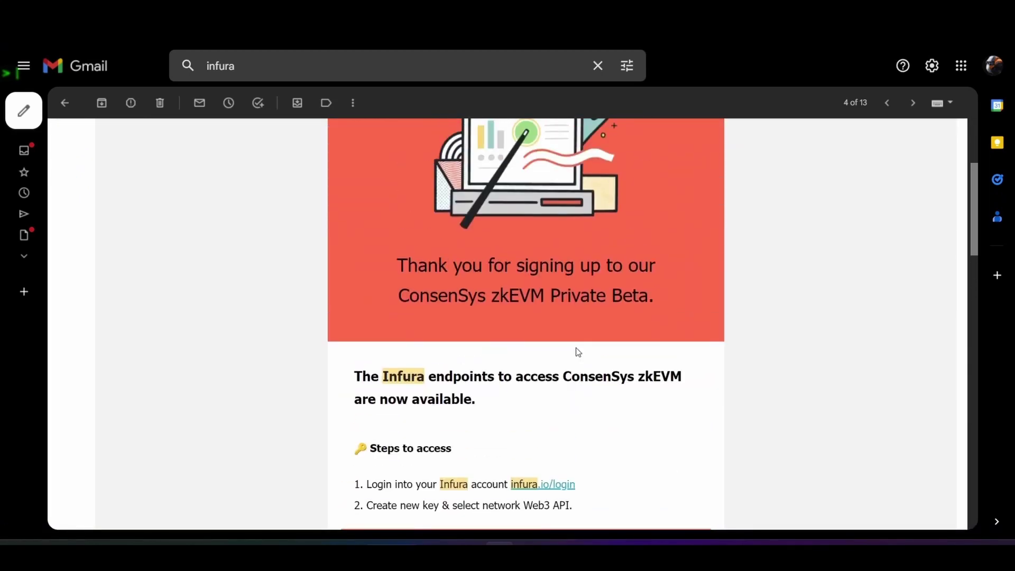
# Step: Continue down the email to the step for selecting the ConsenSys zkEVM Testnet endpoint
pyautogui.moveTo(397, 262); pyautogui.dragTo(697, 305)
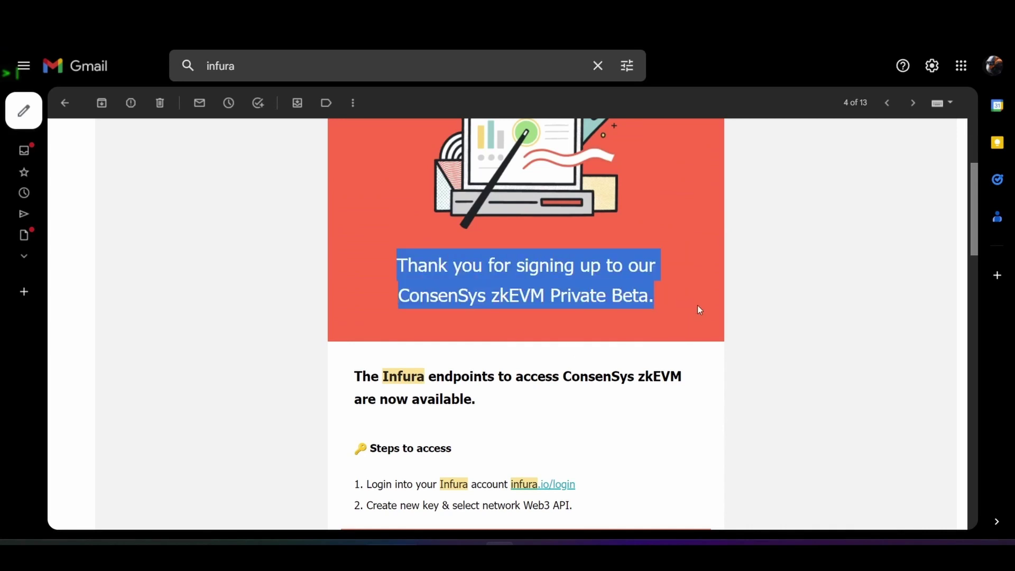
pyautogui.click(701, 306)
pyautogui.scroll(-7, 645, 321)
pyautogui.scroll(-11, 645, 321)
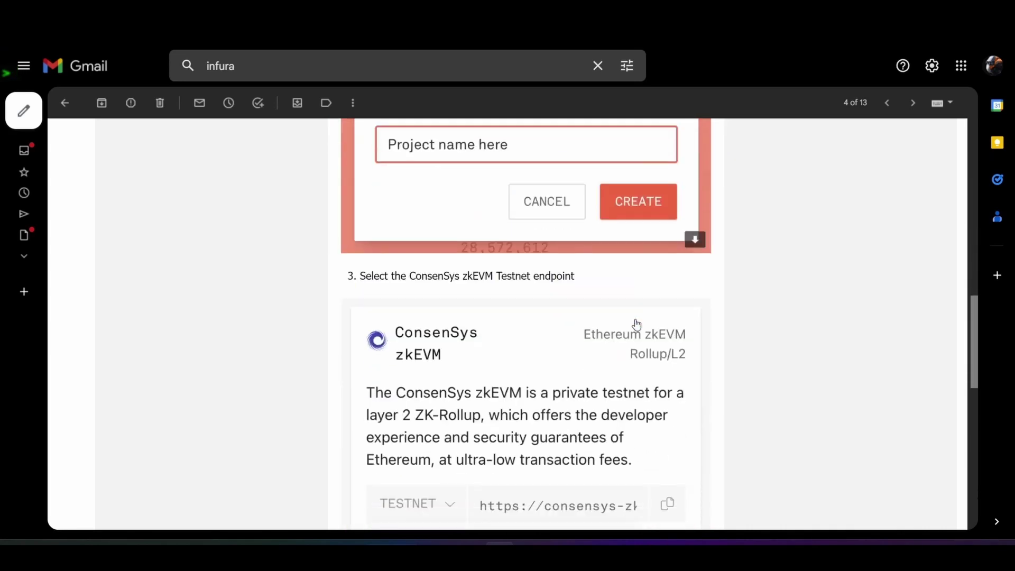
pyautogui.scroll(-4, 619, 320)
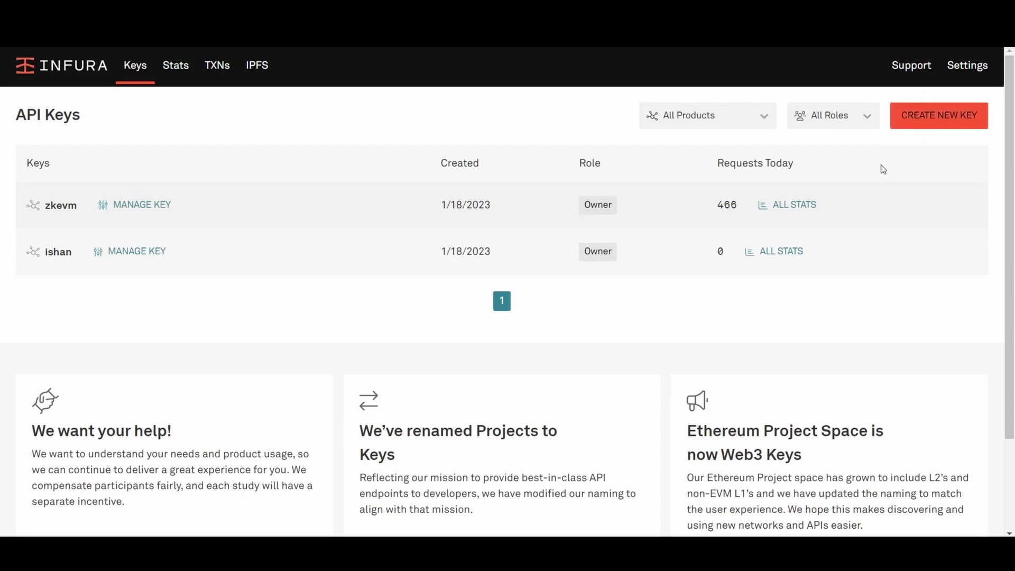
# Step: Create a new Infura API key on the Web3 API network, giving it a name
pyautogui.click(911, 112)
pyautogui.click(556, 304)
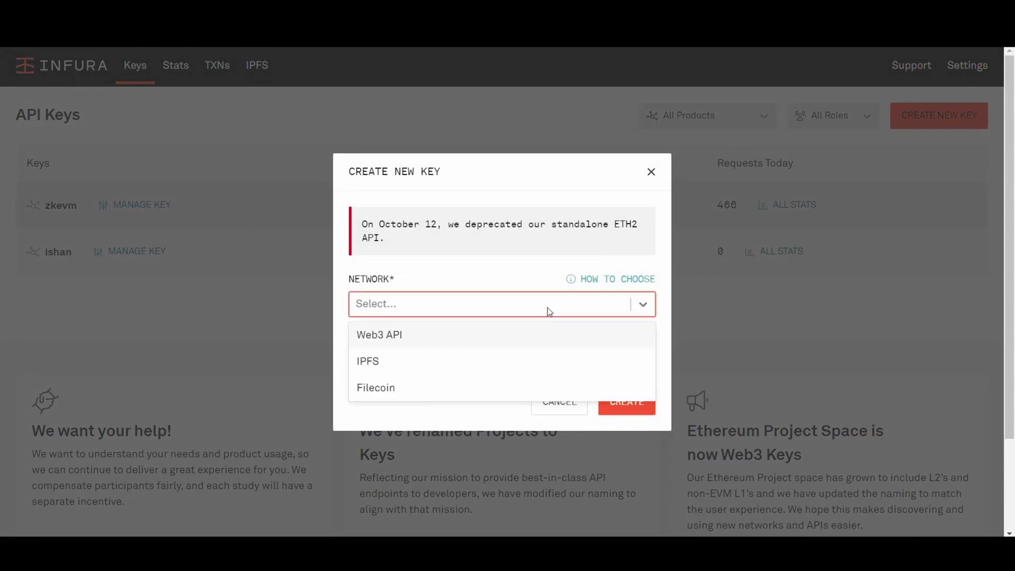
pyautogui.click(518, 335)
pyautogui.click(492, 356)
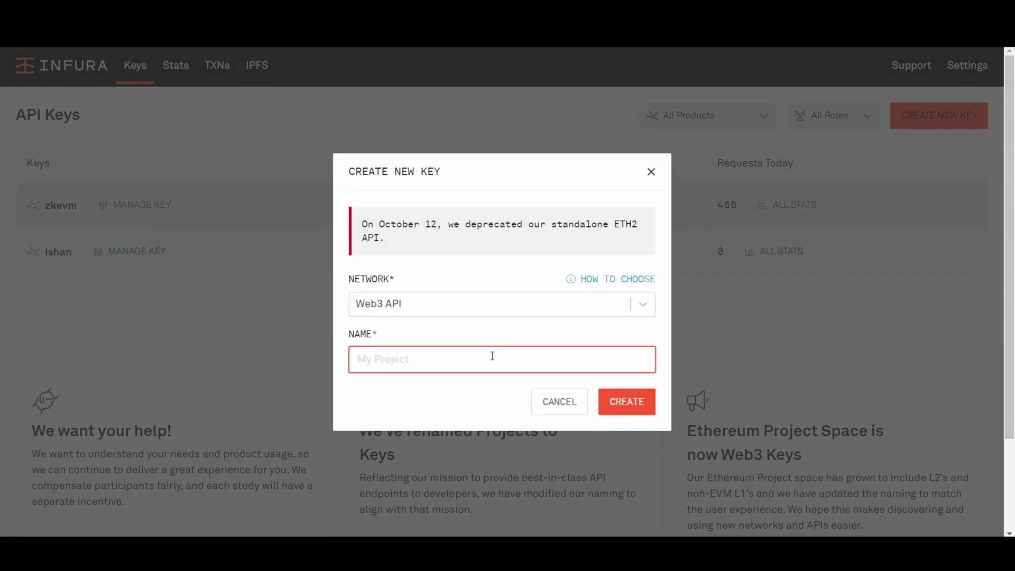
pyautogui.write('ishan vid')
pyautogui.click(605, 407)
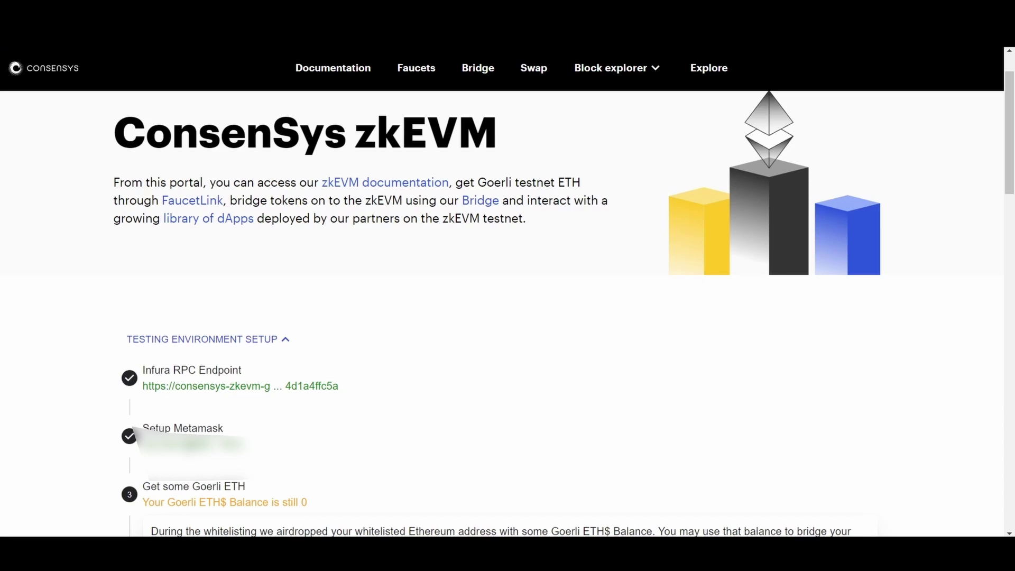
# Step: Verify the Goerli ETH balance (0.05074), approving the network switch in MetaMask
pyautogui.scroll(-1, 186, 381)
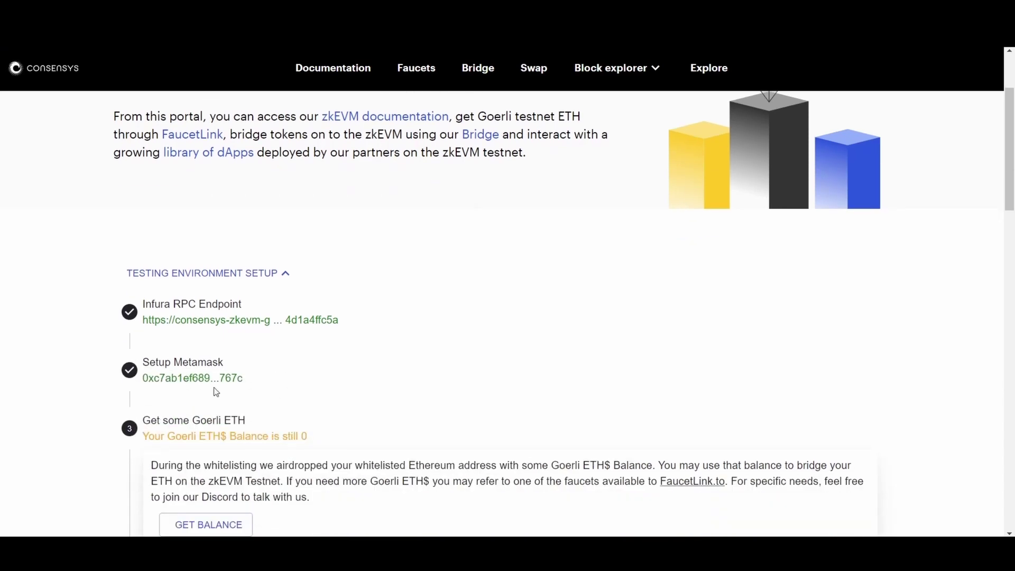
pyautogui.scroll(-1, 238, 458)
pyautogui.click(233, 456)
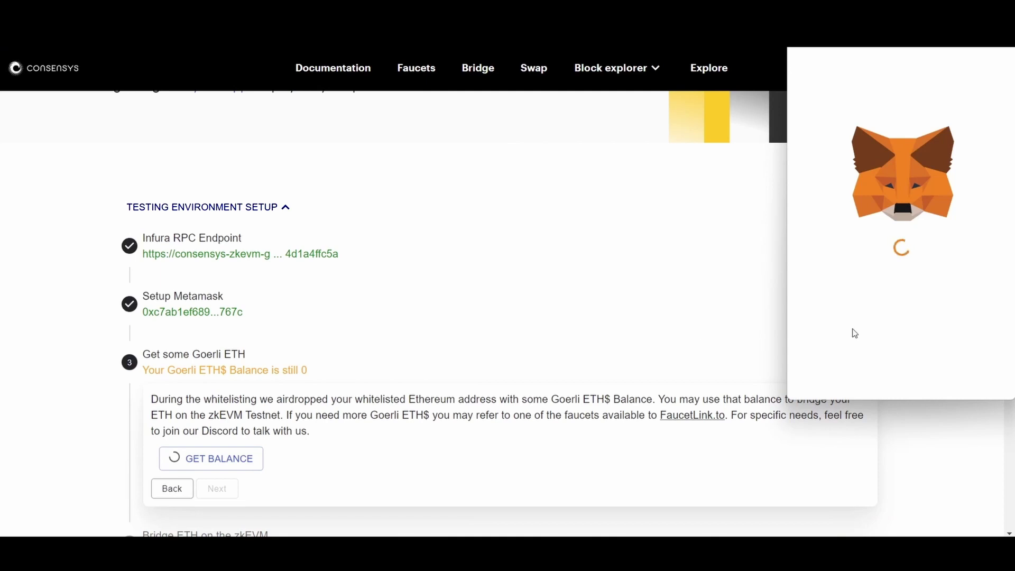
pyautogui.click(938, 389)
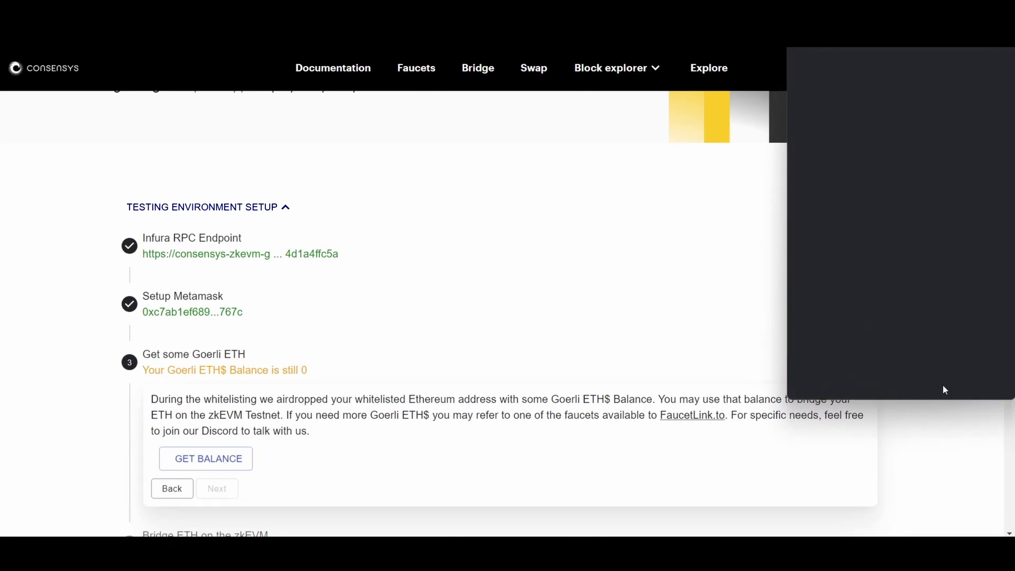
# Step: Verify the zkEVM balance (0.013419), allowing the wallet to switch to ConsenSys zkEVM Testnet
pyautogui.scroll(-1, 296, 465)
pyautogui.scroll(-1, 297, 465)
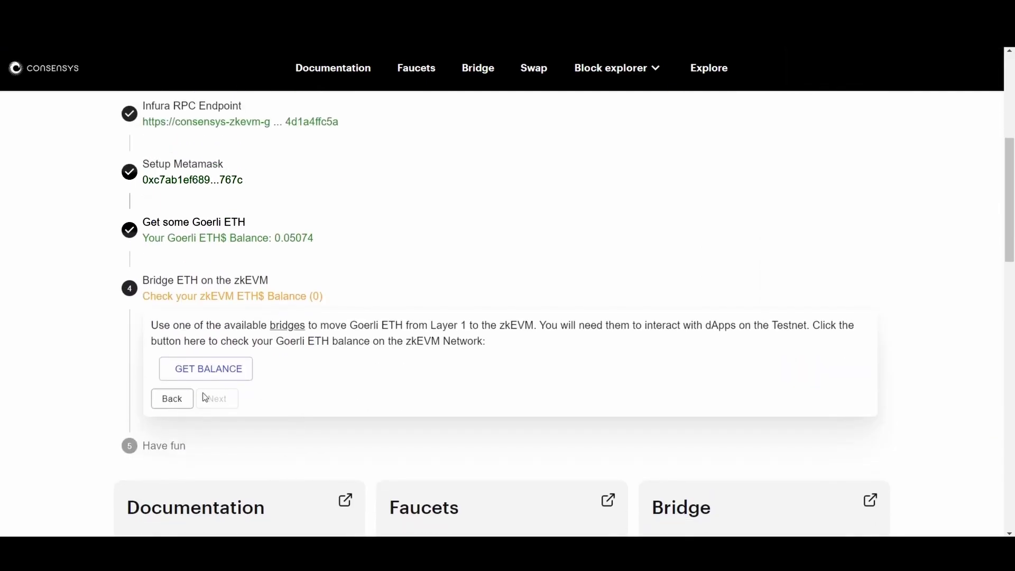
pyautogui.click(208, 376)
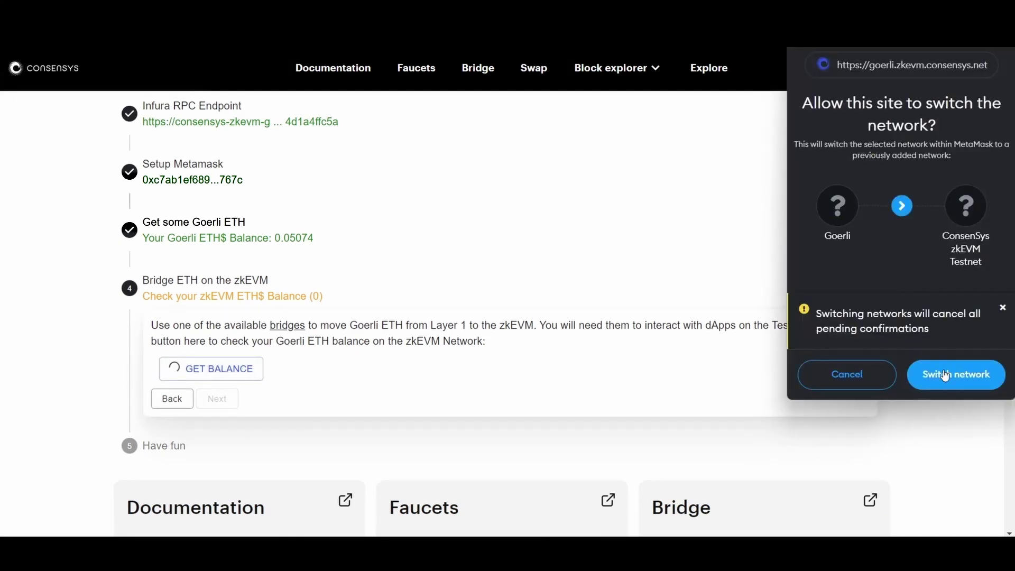
pyautogui.click(943, 373)
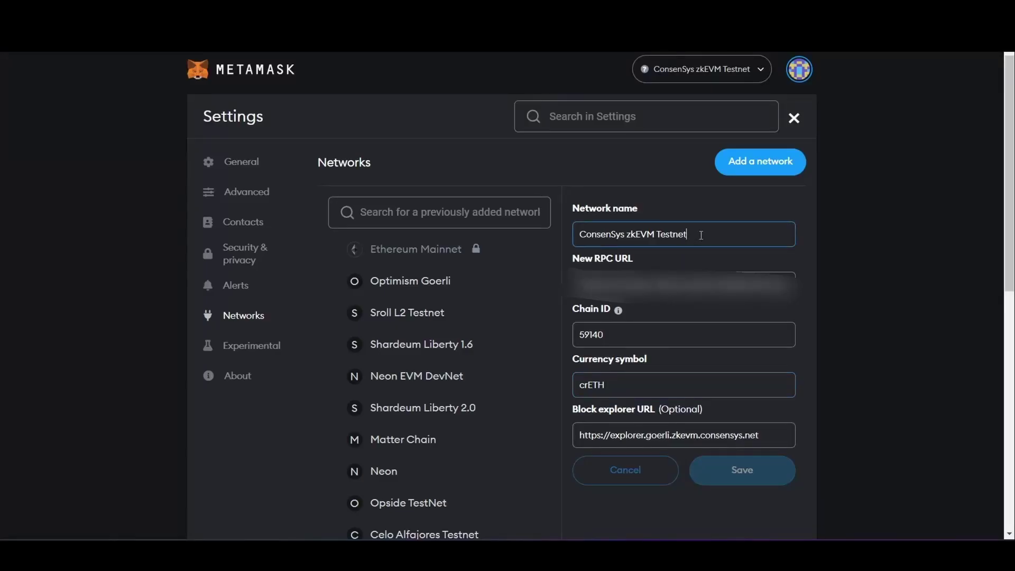
pyautogui.moveTo(703, 235); pyautogui.dragTo(565, 239)
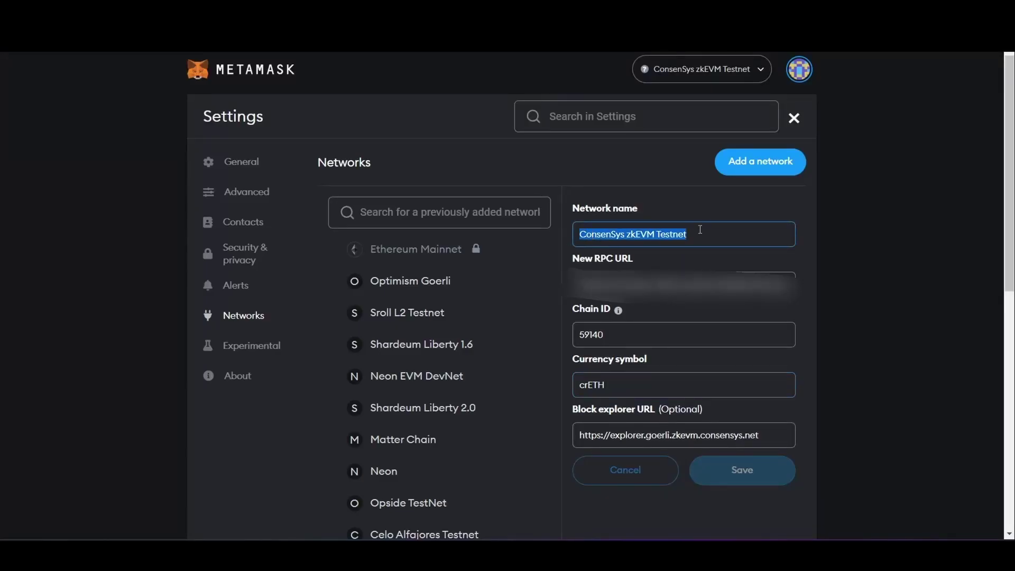
pyautogui.click(695, 241)
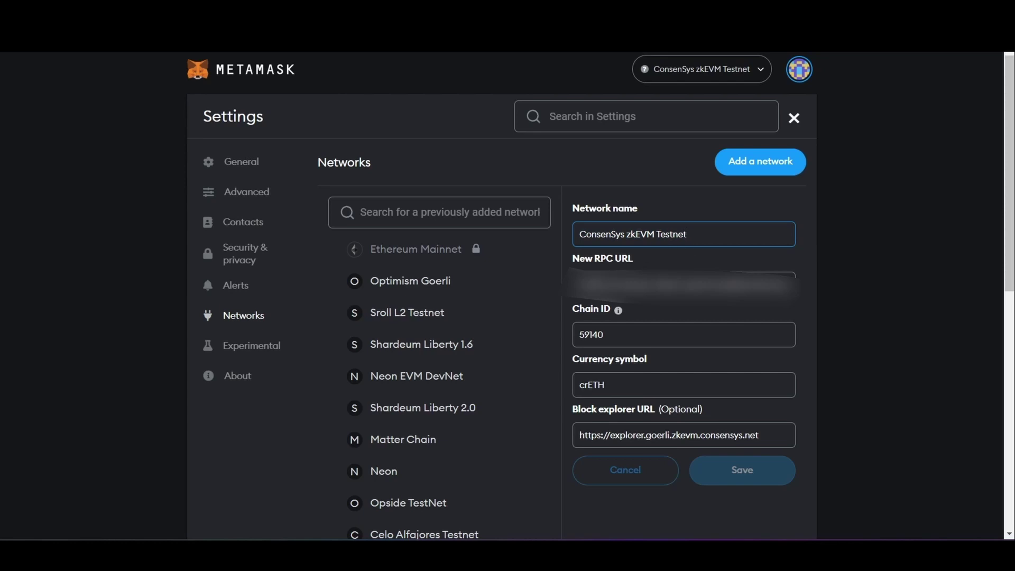
pyautogui.moveTo(579, 286); pyautogui.dragTo(827, 286)
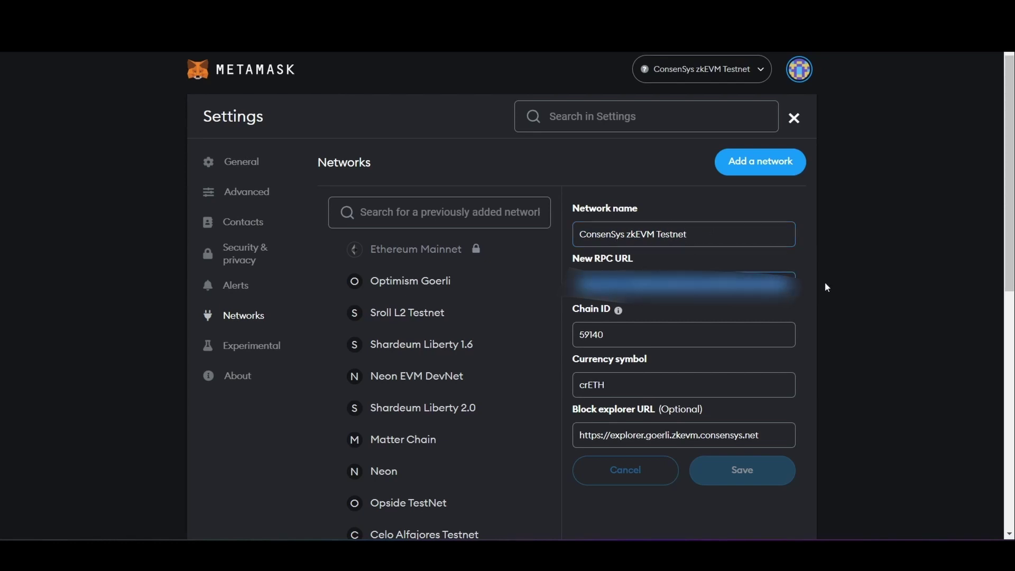
pyautogui.click(830, 287)
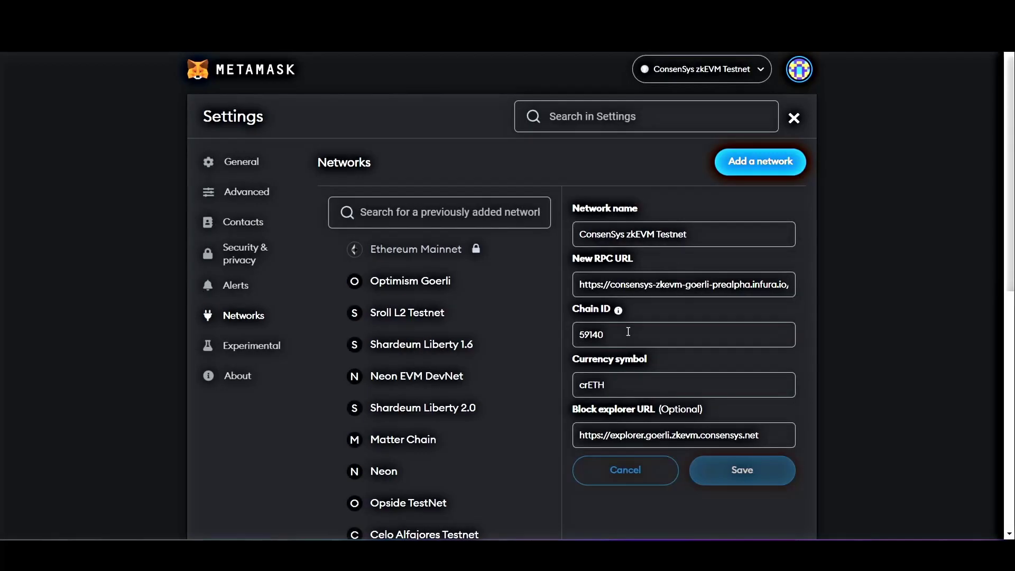
pyautogui.scroll(-1, 628, 331)
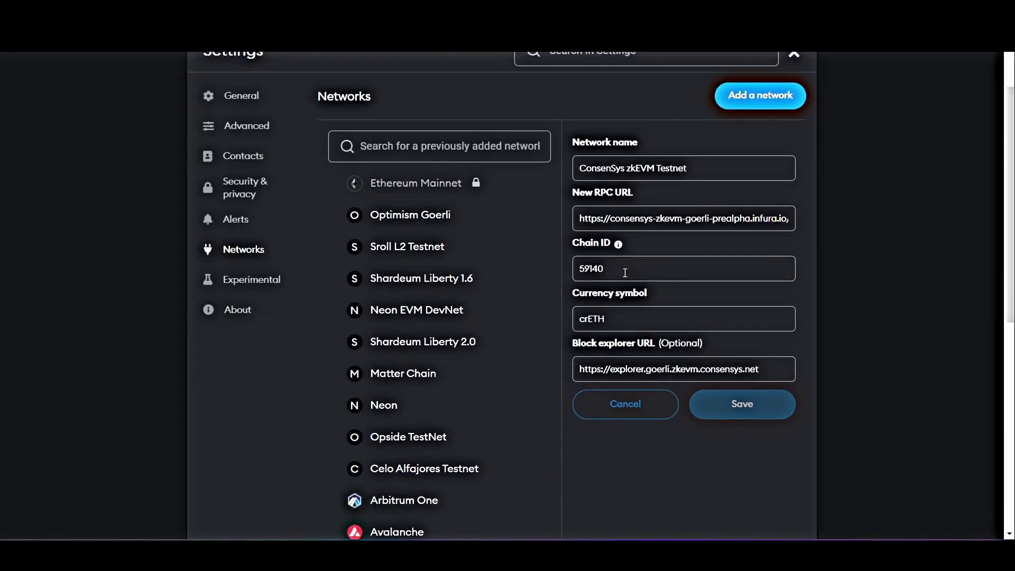
pyautogui.moveTo(624, 273); pyautogui.dragTo(571, 285)
pyautogui.click(610, 275)
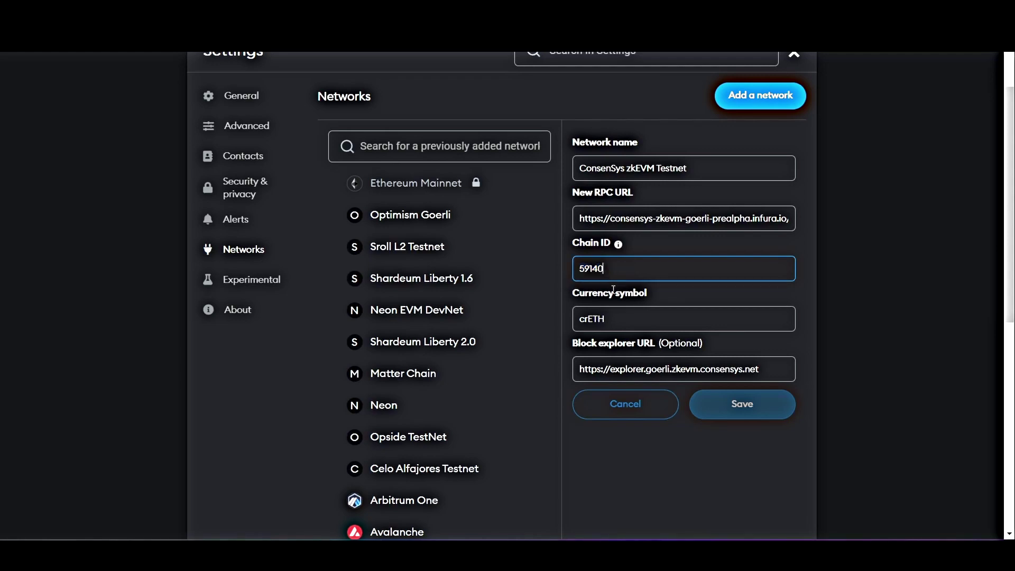
pyautogui.moveTo(625, 323); pyautogui.dragTo(581, 324)
pyautogui.click(636, 318)
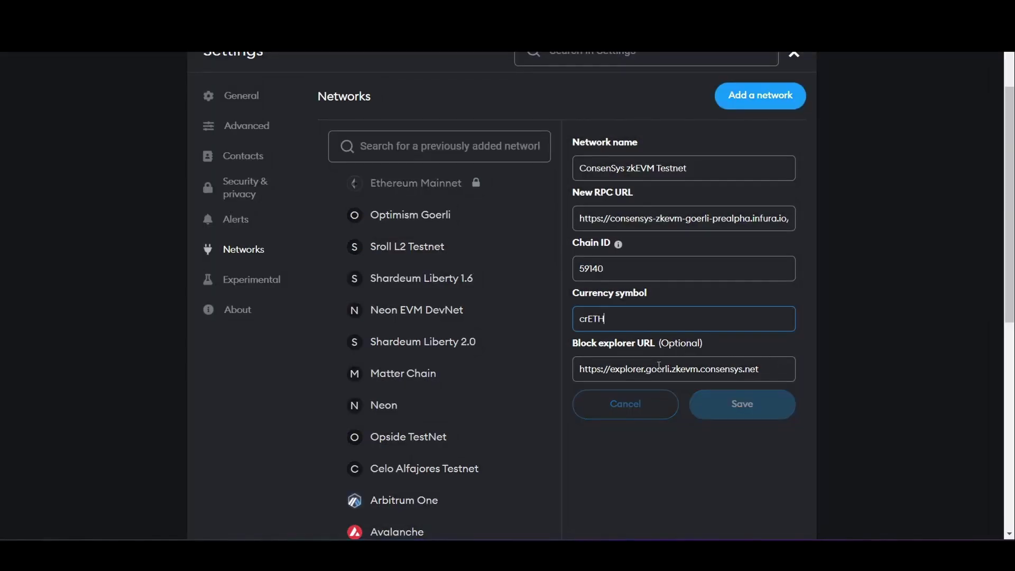
pyautogui.moveTo(579, 367); pyautogui.dragTo(754, 368)
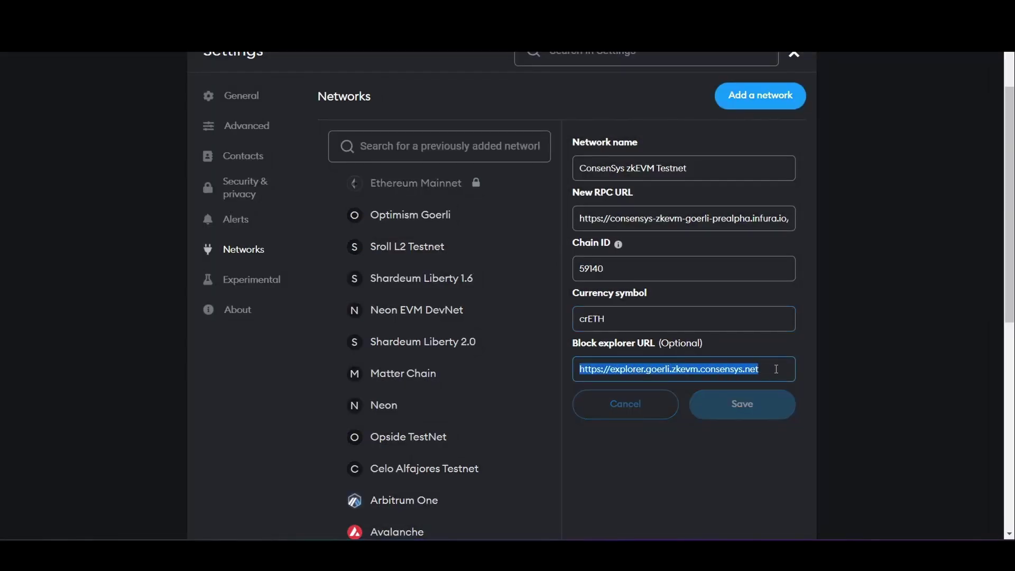
pyautogui.click(775, 368)
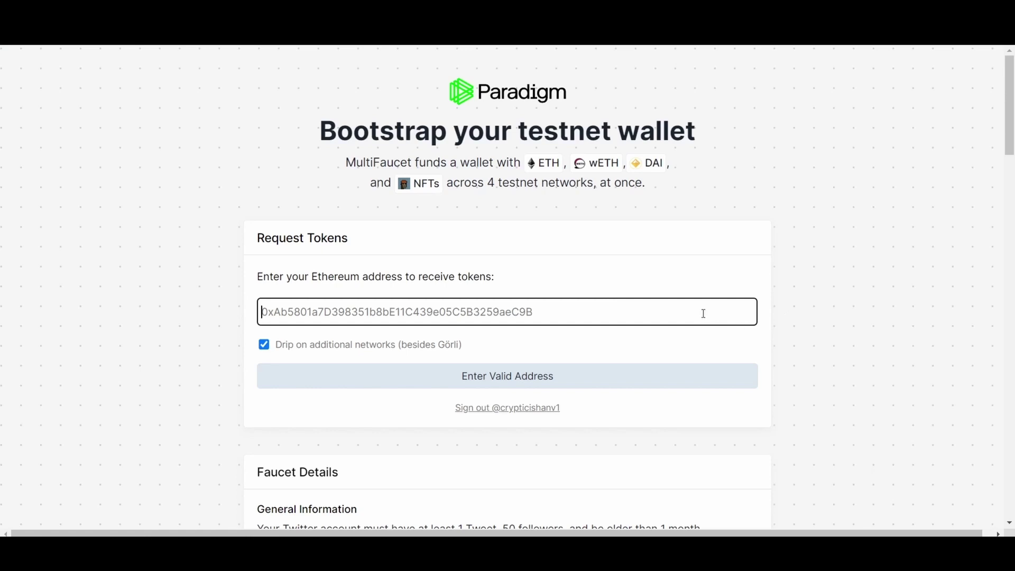
# Step: Paste the wallet address into Paradigm MultiFaucet and claim testnet tokens
pyautogui.hotkey('ctrl', 'v')
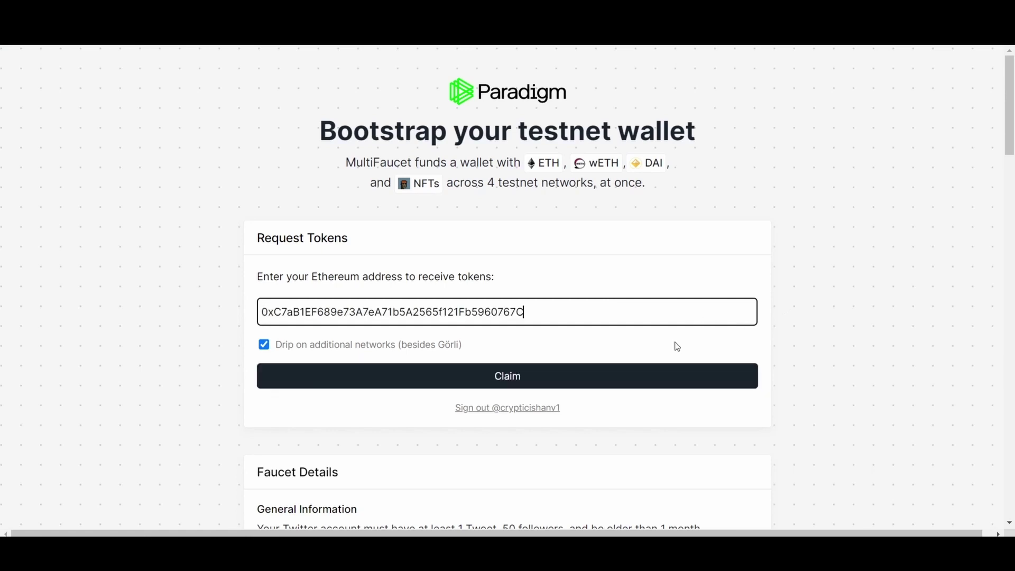
pyautogui.click(650, 380)
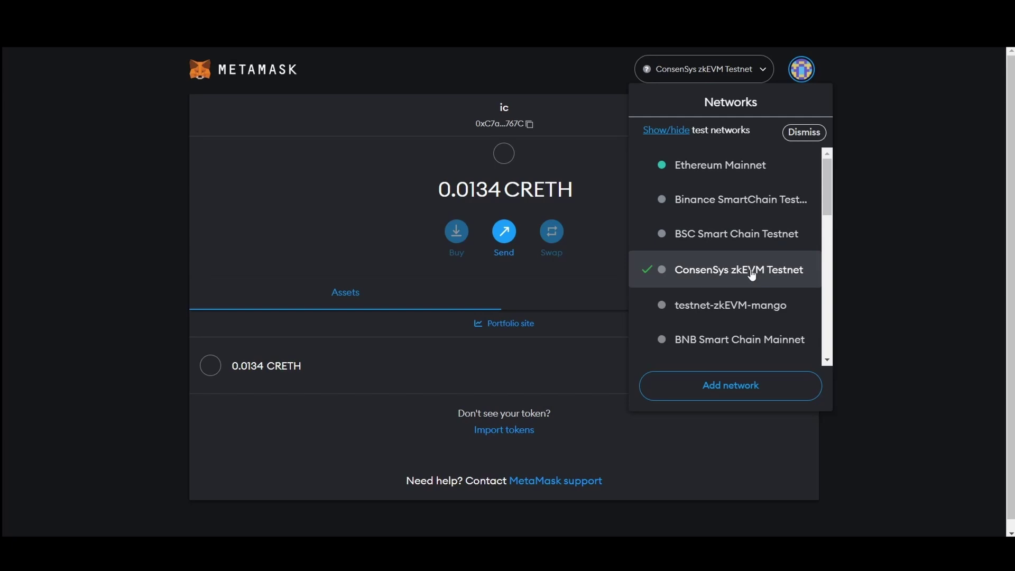
# Step: Switch the wallet to Goerli and set the bridge route from Goerli to zkEVM
pyautogui.click(793, 272)
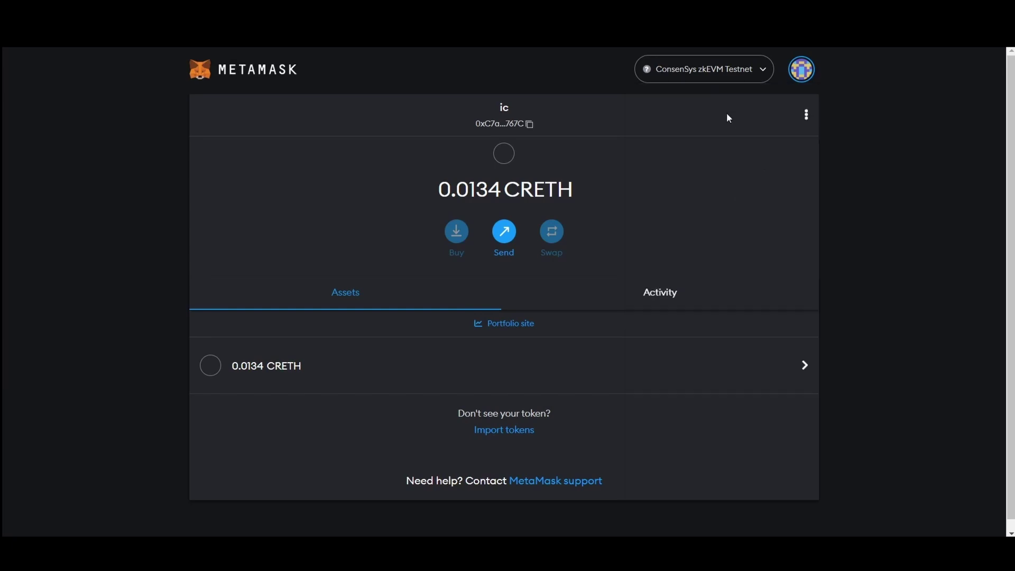
pyautogui.click(731, 77)
pyautogui.scroll(-5, 709, 302)
pyautogui.click(708, 309)
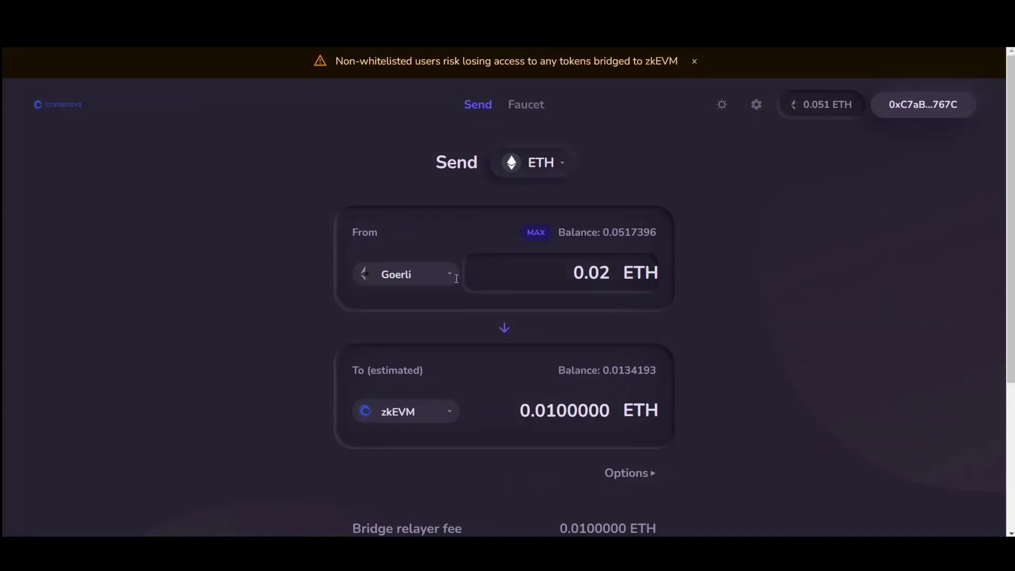
pyautogui.click(440, 274)
pyautogui.click(426, 271)
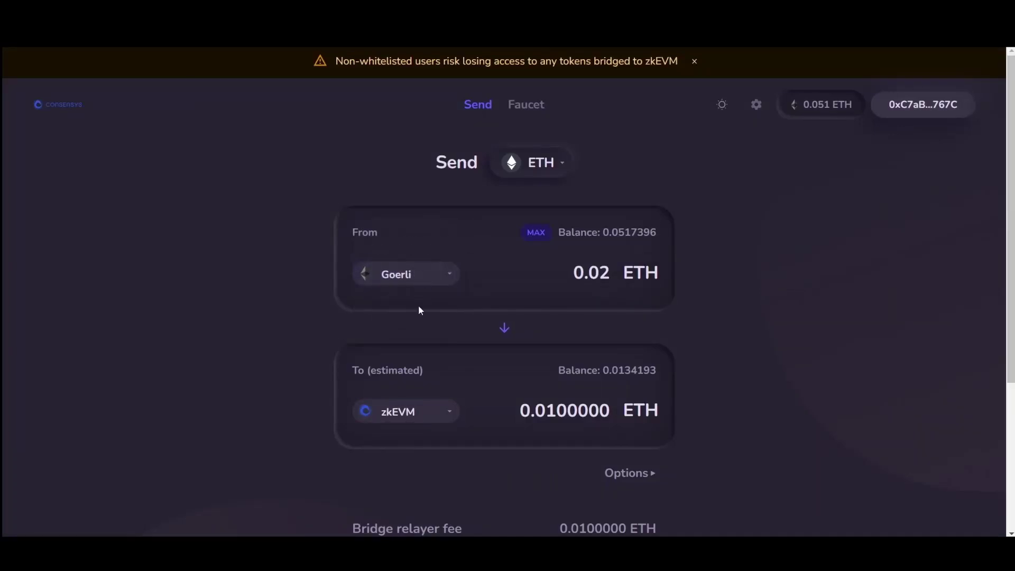
pyautogui.click(410, 403)
pyautogui.click(419, 412)
pyautogui.scroll(-3, 601, 365)
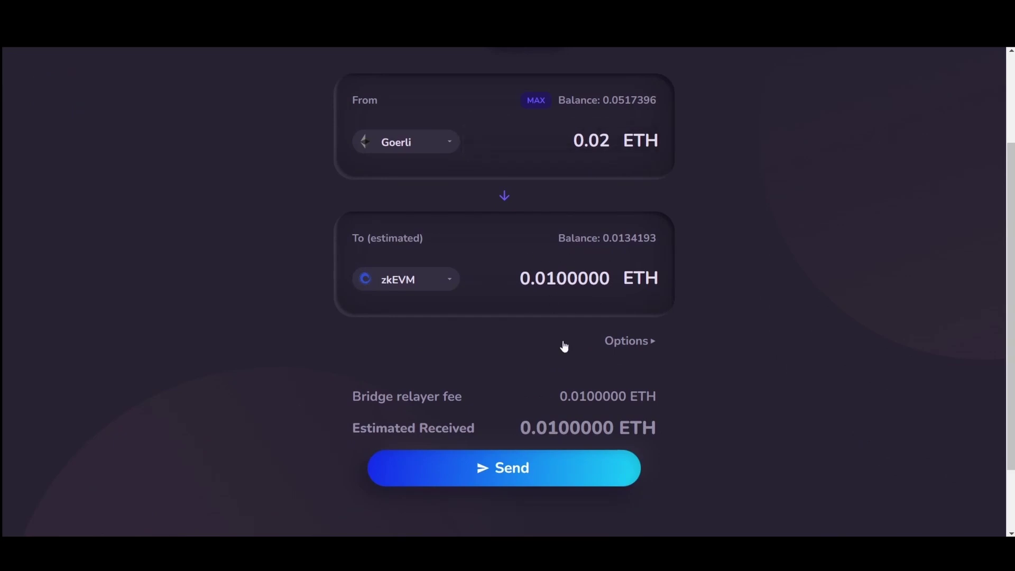
# Step: Bridge 0.02 ETH to zkEVM, approve it in MetaMask, and close the completed summary
pyautogui.click(544, 466)
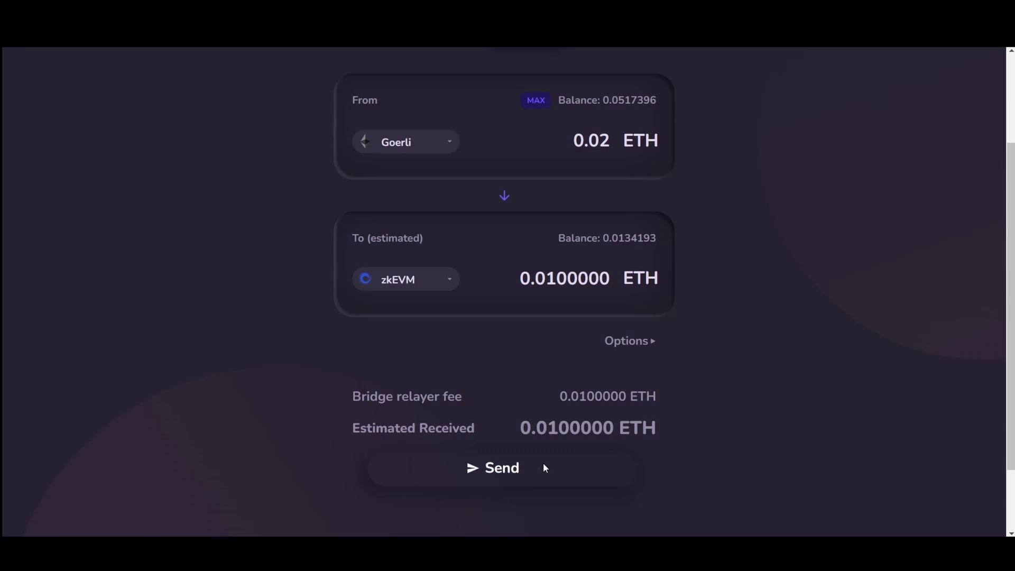
pyautogui.click(508, 348)
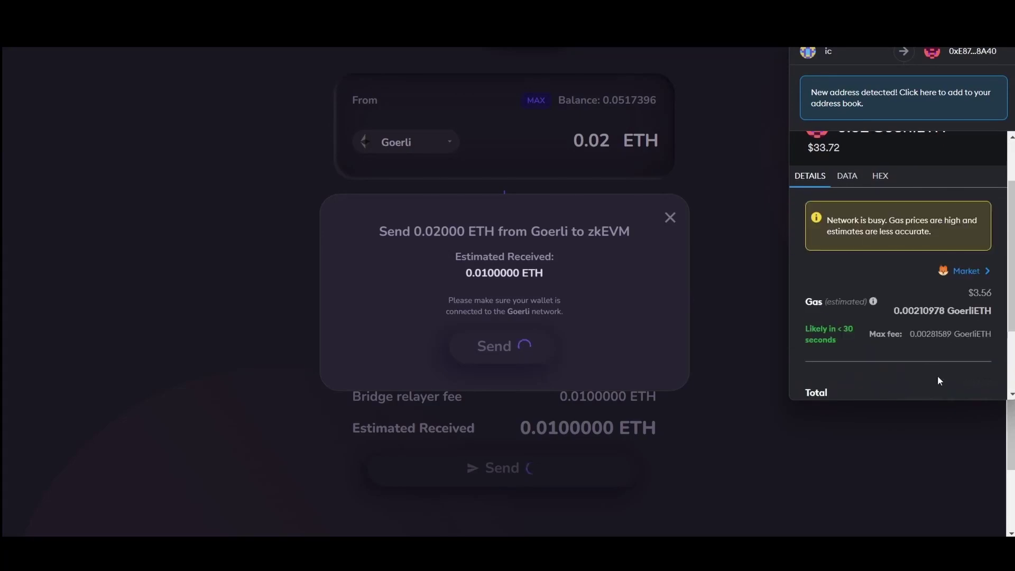
pyautogui.scroll(-2, 937, 375)
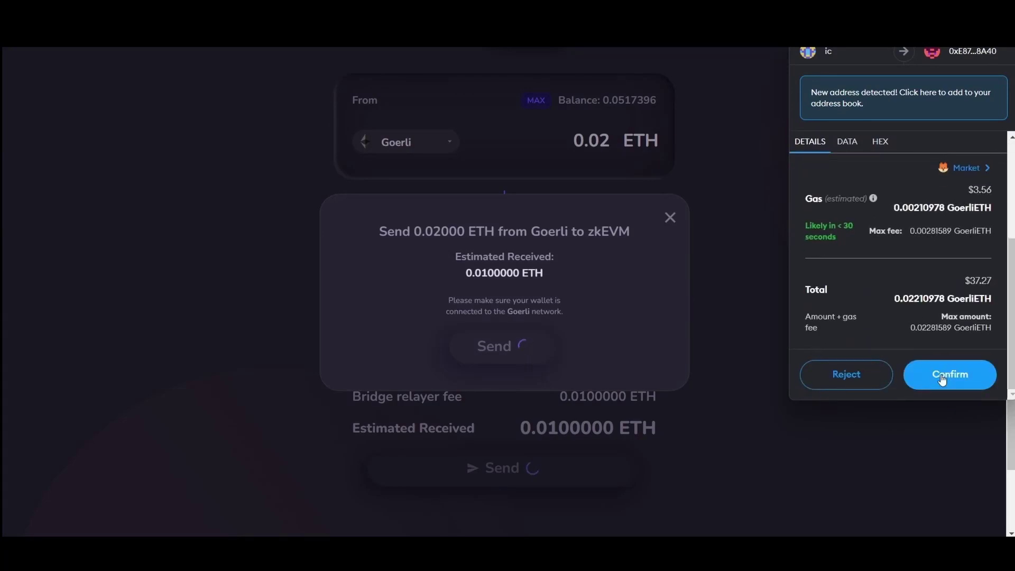
pyautogui.click(940, 373)
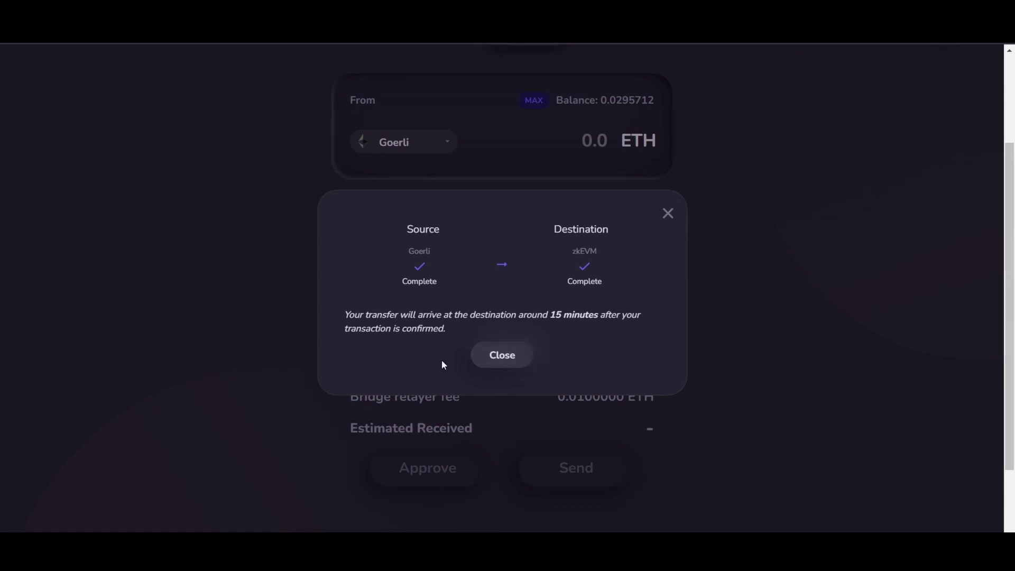
pyautogui.click(479, 355)
pyautogui.scroll(3, 911, 278)
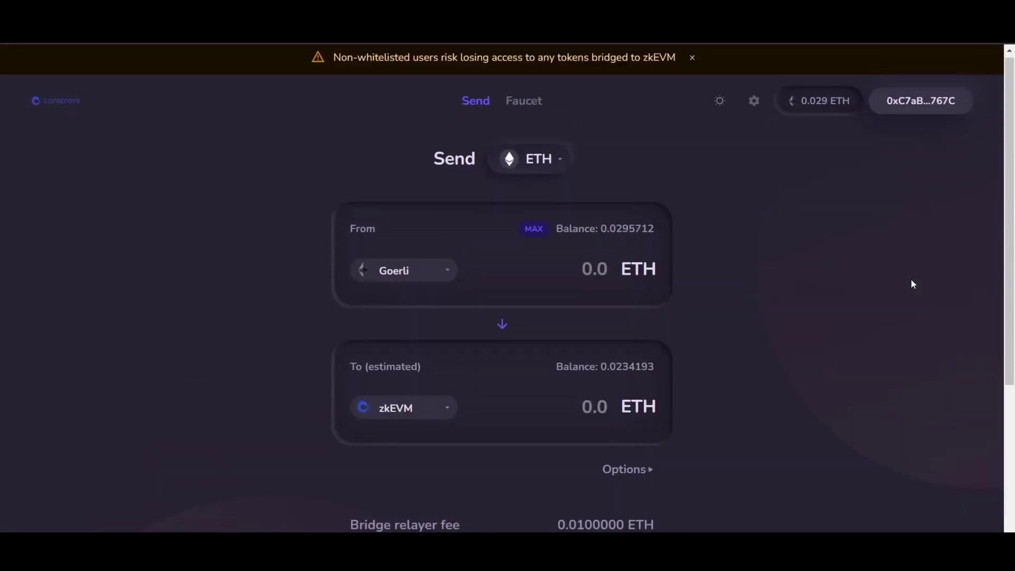
# Step: Mint 10 test USDC from the bridge Faucet page and confirm the mint in MetaMask
pyautogui.click(529, 104)
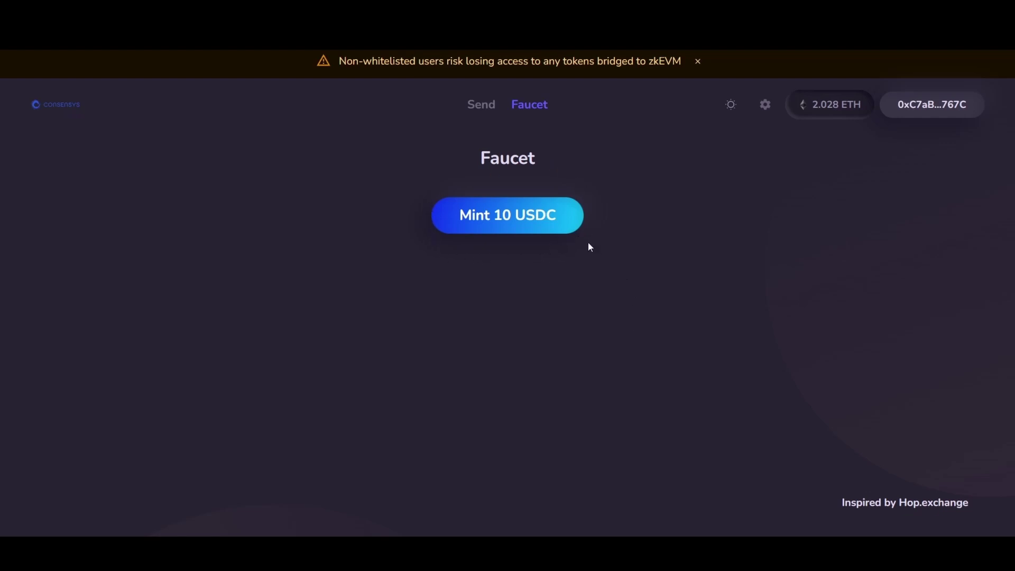
pyautogui.click(544, 225)
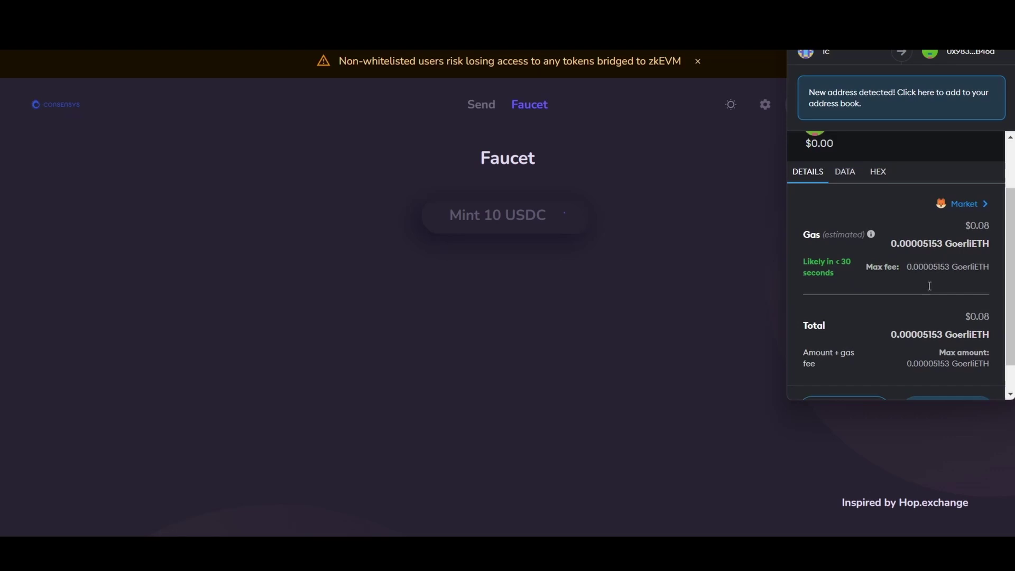
pyautogui.scroll(-1, 929, 296)
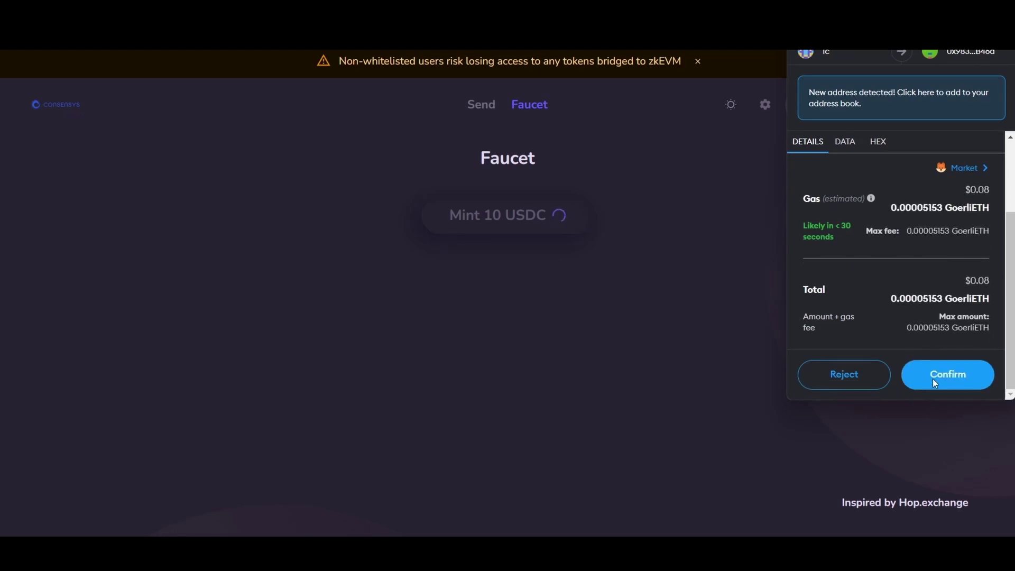
pyautogui.click(932, 379)
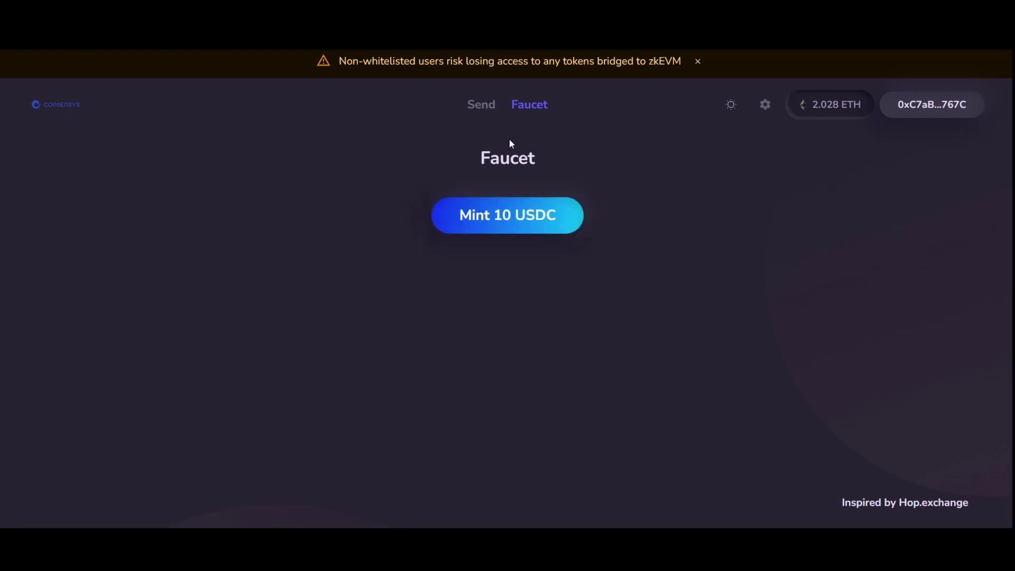
# Step: Send 10 USDC from Goerli to zkEVM through the bridge and confirm it in MetaMask
pyautogui.click(481, 110)
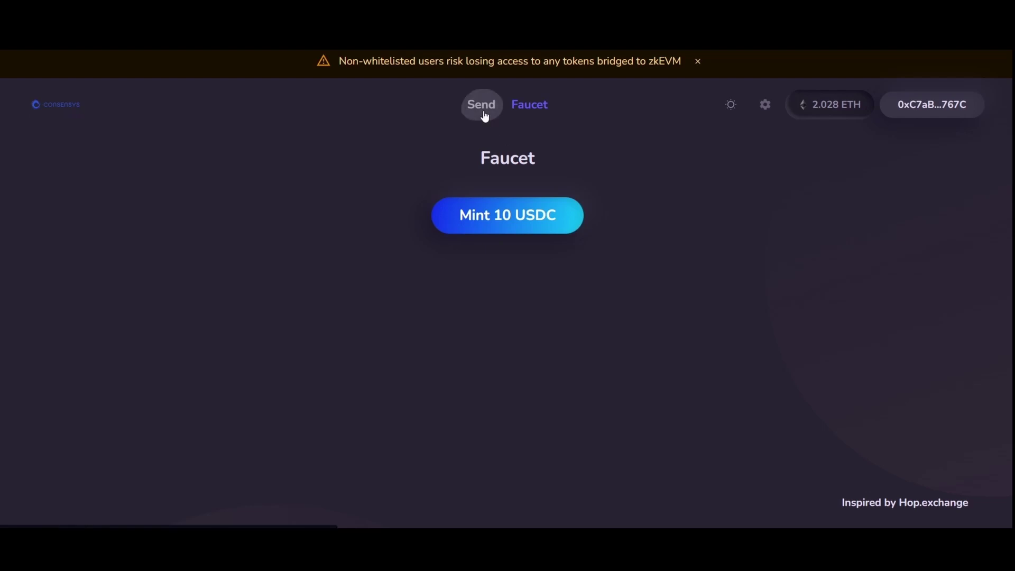
pyautogui.click(587, 271)
pyautogui.write('10')
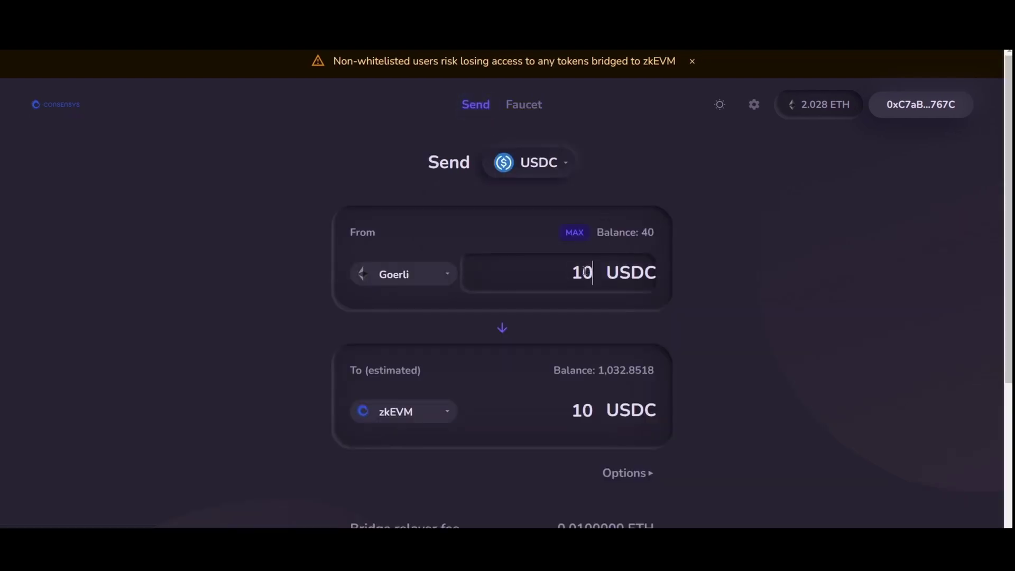
pyautogui.scroll(-4, 546, 349)
pyautogui.click(535, 398)
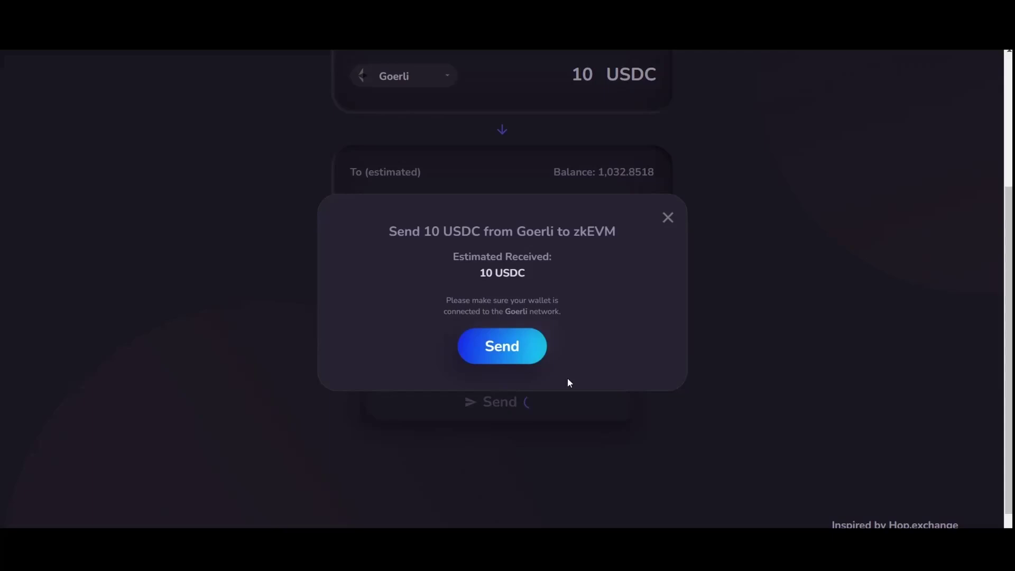
pyautogui.click(526, 347)
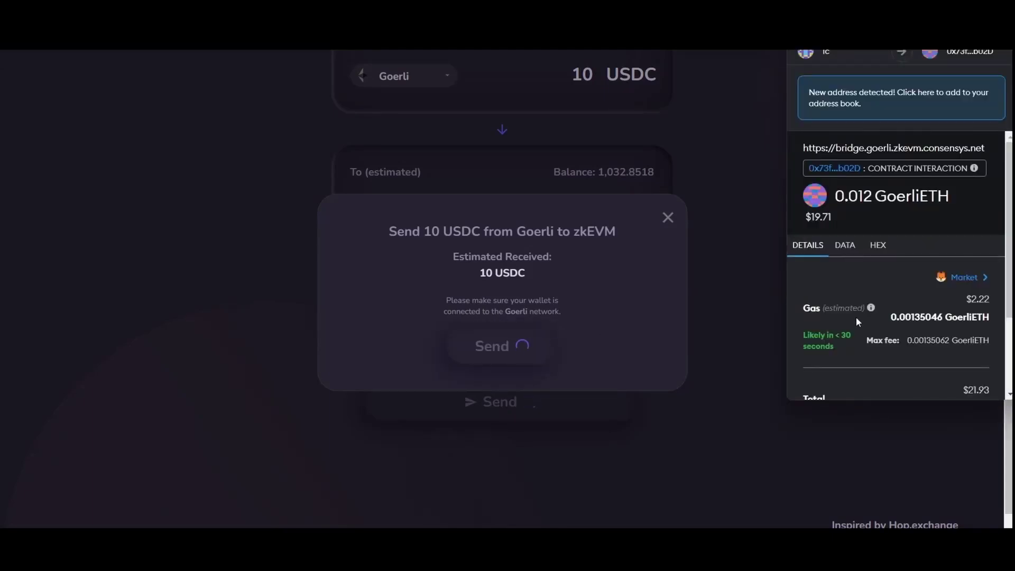
pyautogui.scroll(-3, 857, 315)
pyautogui.click(924, 377)
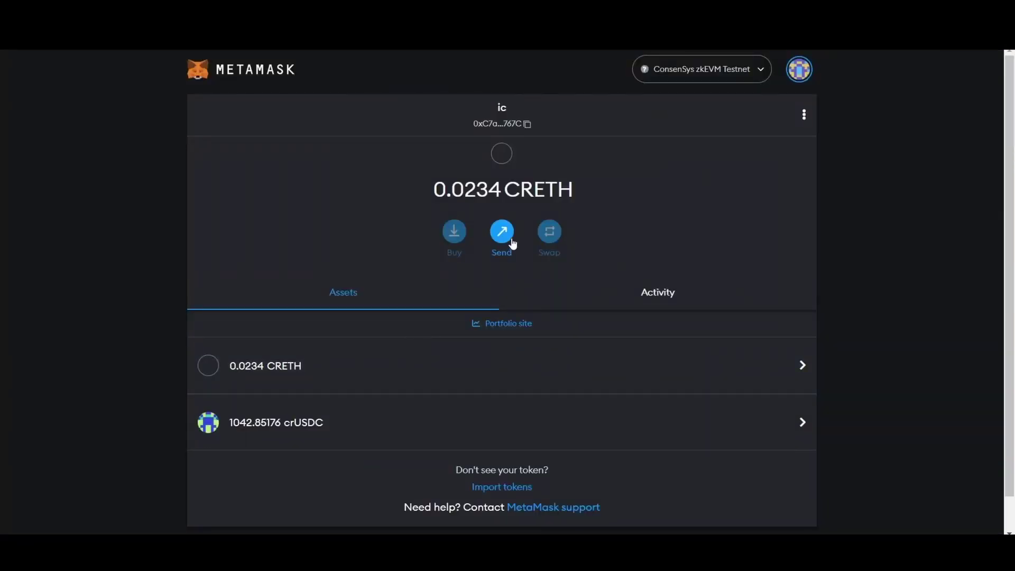
# Step: Send 100 crUSDC to my other MetaMask account and confirm the transfer
pyautogui.click(509, 235)
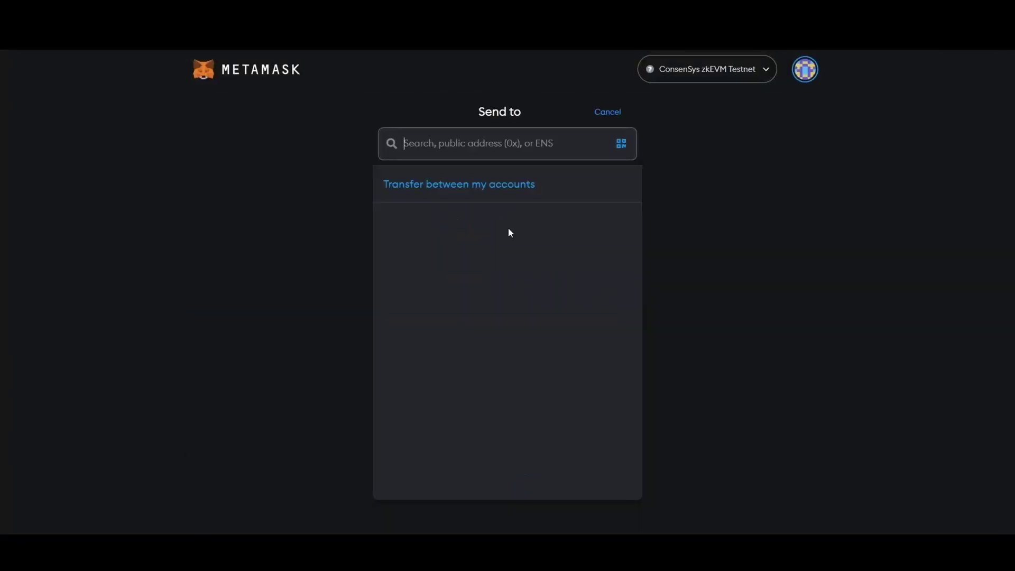
pyautogui.click(503, 187)
pyautogui.click(478, 243)
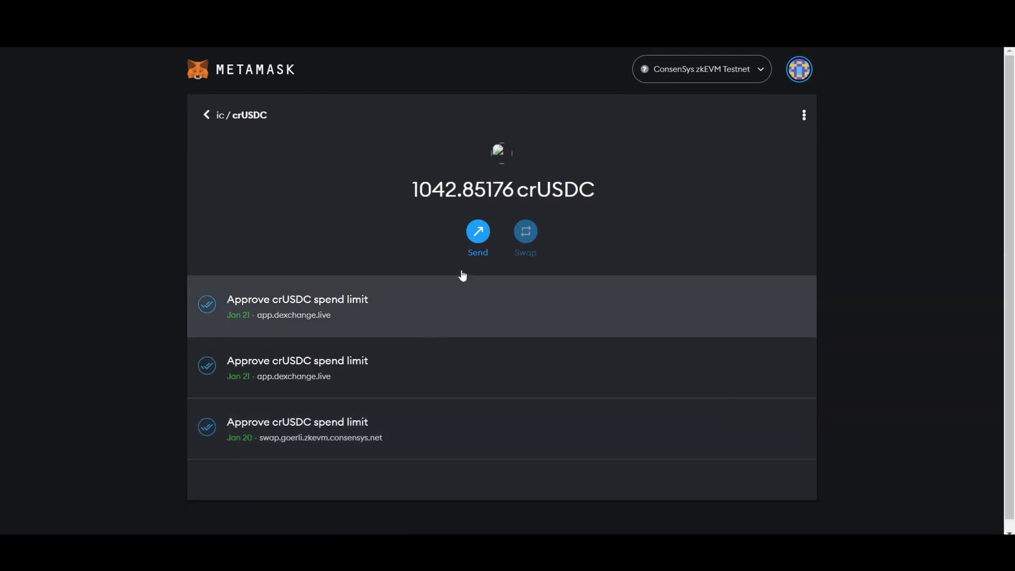
pyautogui.click(476, 234)
pyautogui.click(476, 185)
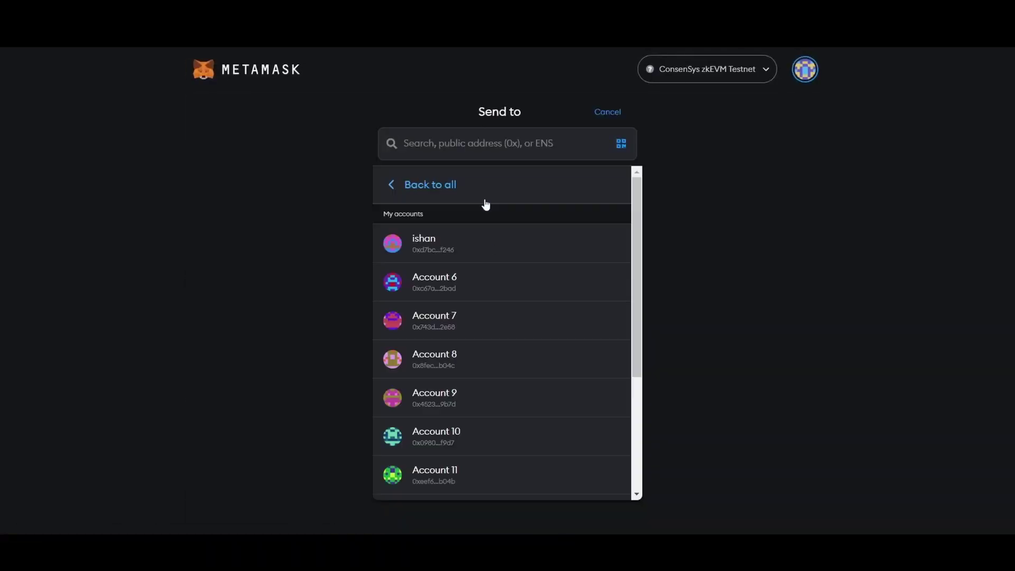
pyautogui.click(467, 239)
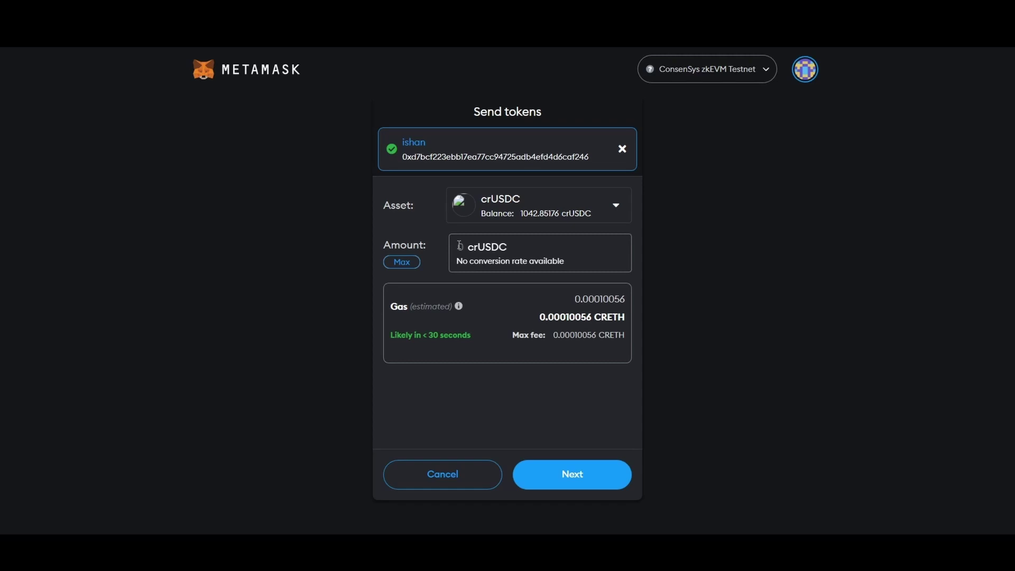
pyautogui.write('100')
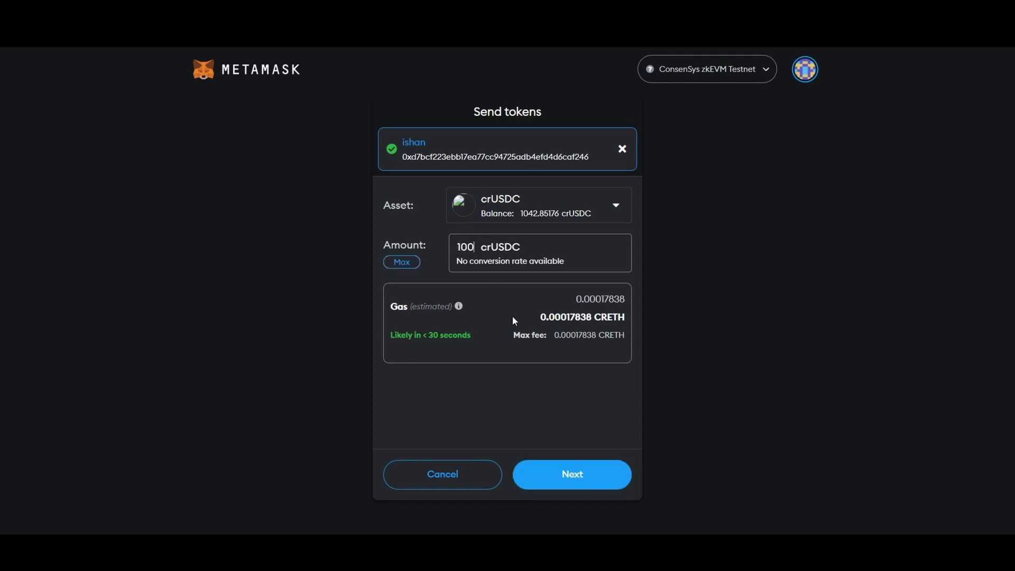
pyautogui.click(555, 467)
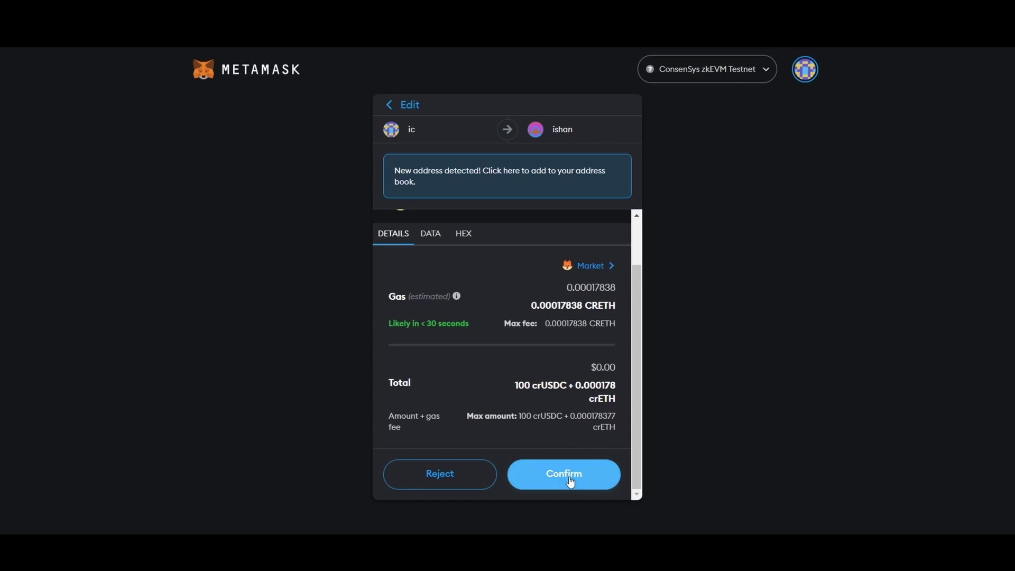
pyautogui.click(569, 477)
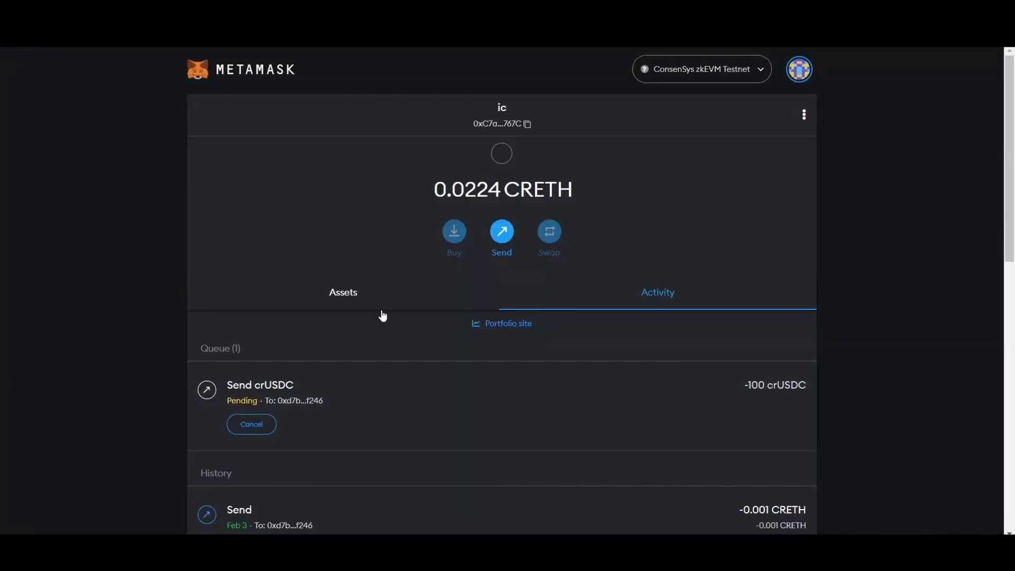
# Step: Speed up the pending transfer with a higher gas fee, then open the crUSDC transfer's details
pyautogui.scroll(-3, 380, 313)
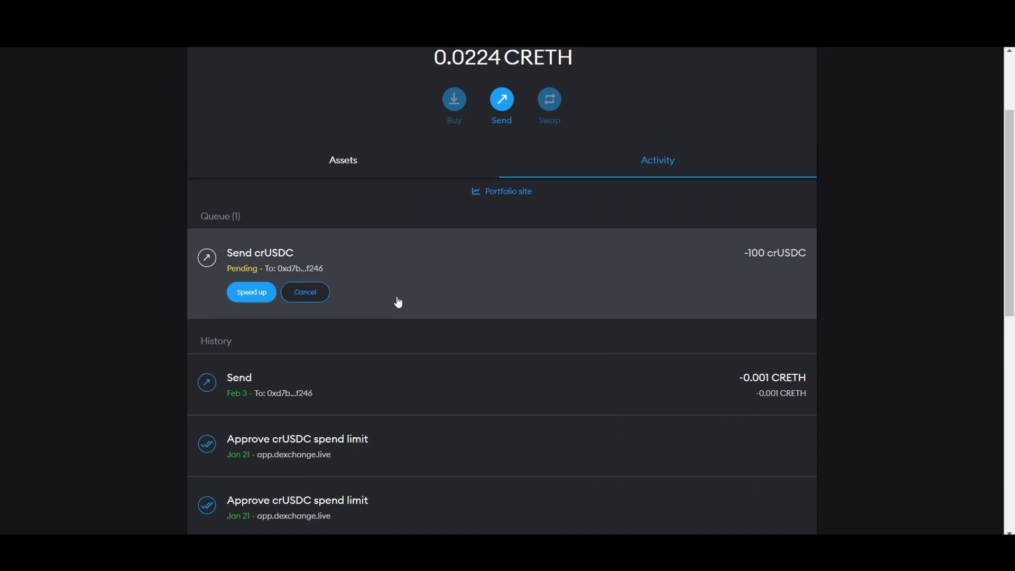
pyautogui.click(262, 291)
pyautogui.click(473, 361)
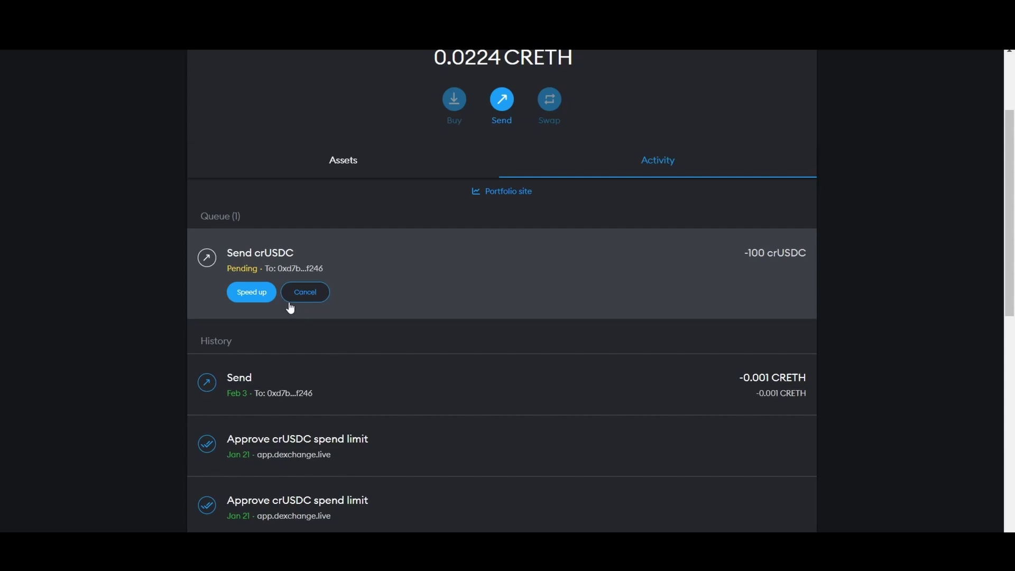
pyautogui.click(369, 386)
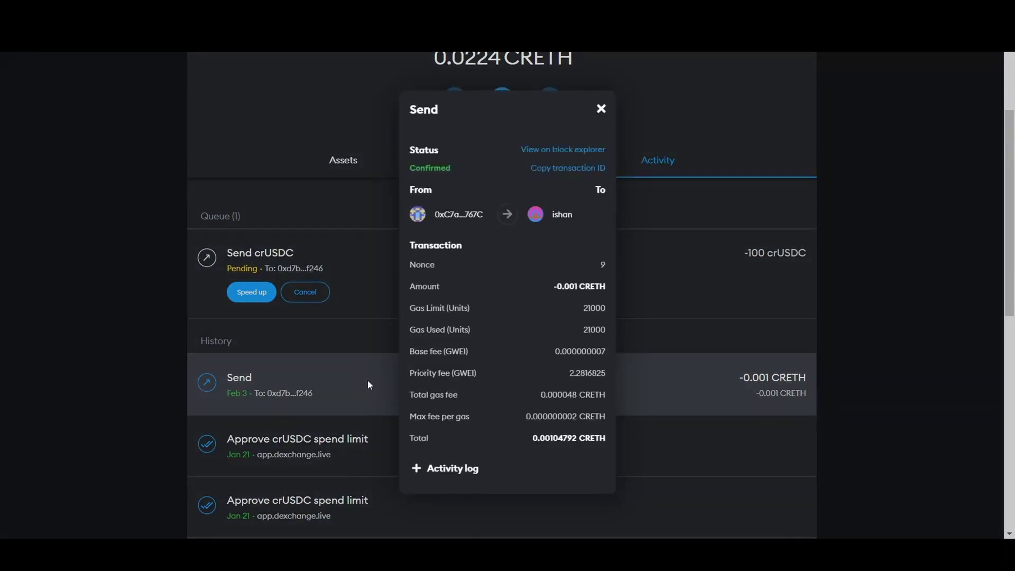
pyautogui.click(599, 109)
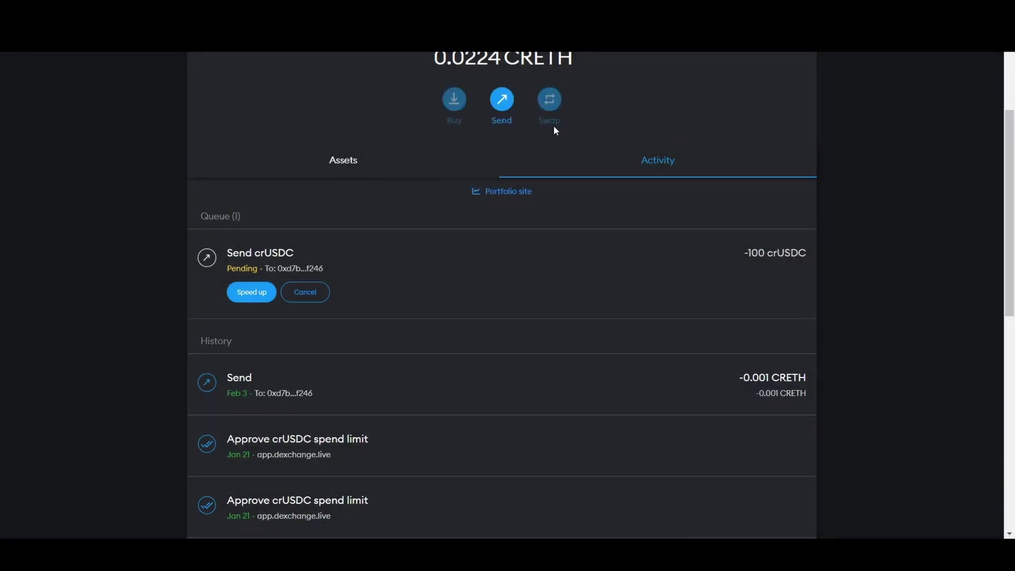
pyautogui.click(380, 169)
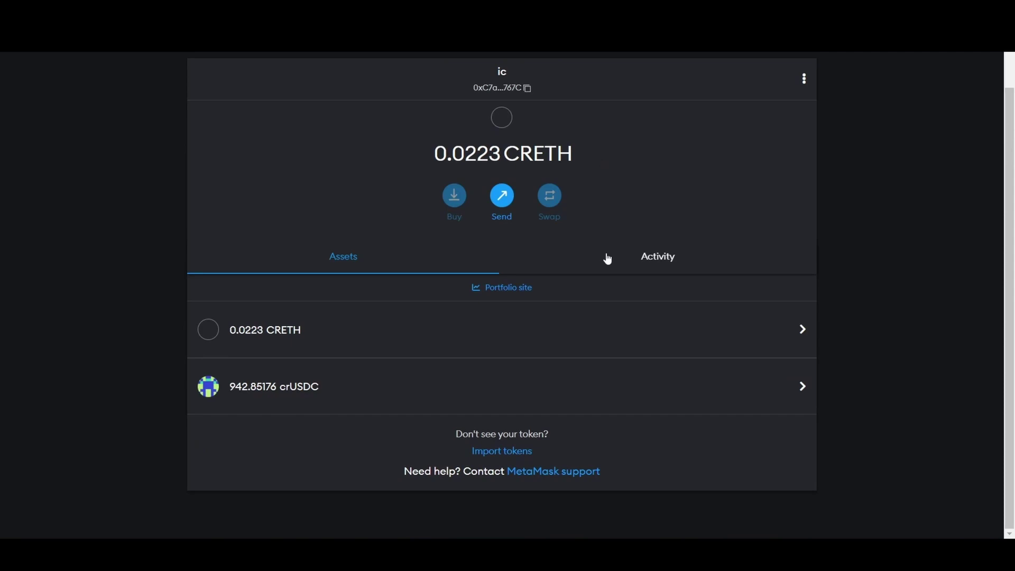
pyautogui.click(608, 258)
pyautogui.click(323, 335)
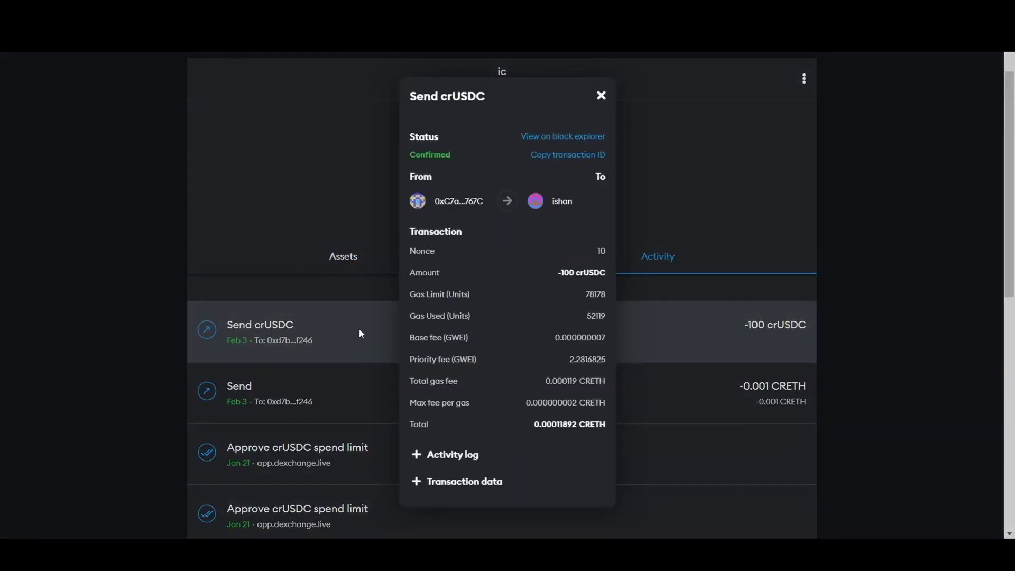
# Step: Open the 100 crUSDC transfer in BlockScout and highlight its timestamp and 12.162-second confirmation time
pyautogui.click(534, 139)
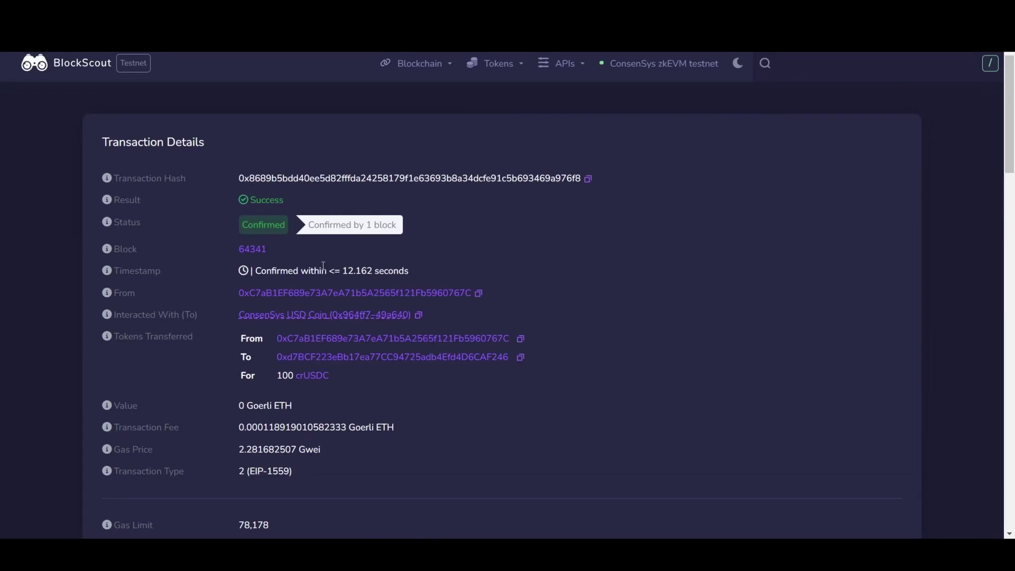
pyautogui.moveTo(265, 274); pyautogui.dragTo(576, 268)
pyautogui.click(576, 268)
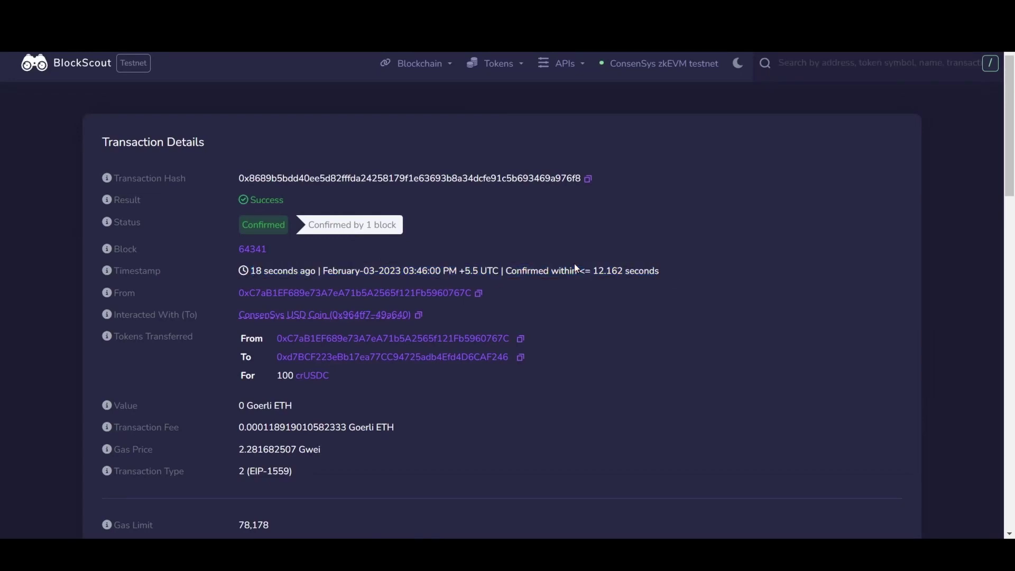
pyautogui.moveTo(707, 275); pyautogui.dragTo(268, 270)
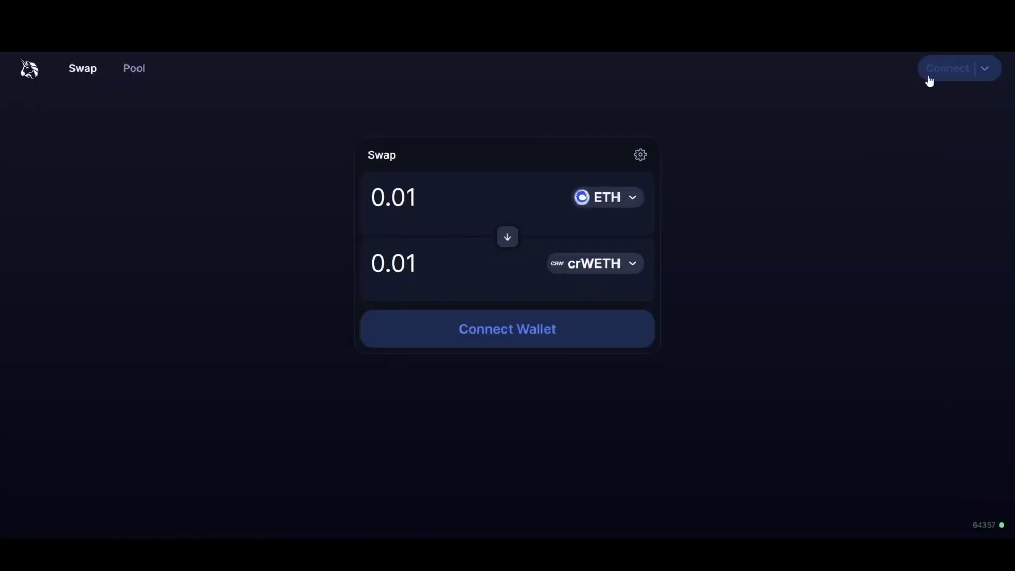
# Step: Connect MetaMask to the swap site and set the slippage tolerance to 10%
pyautogui.click(929, 77)
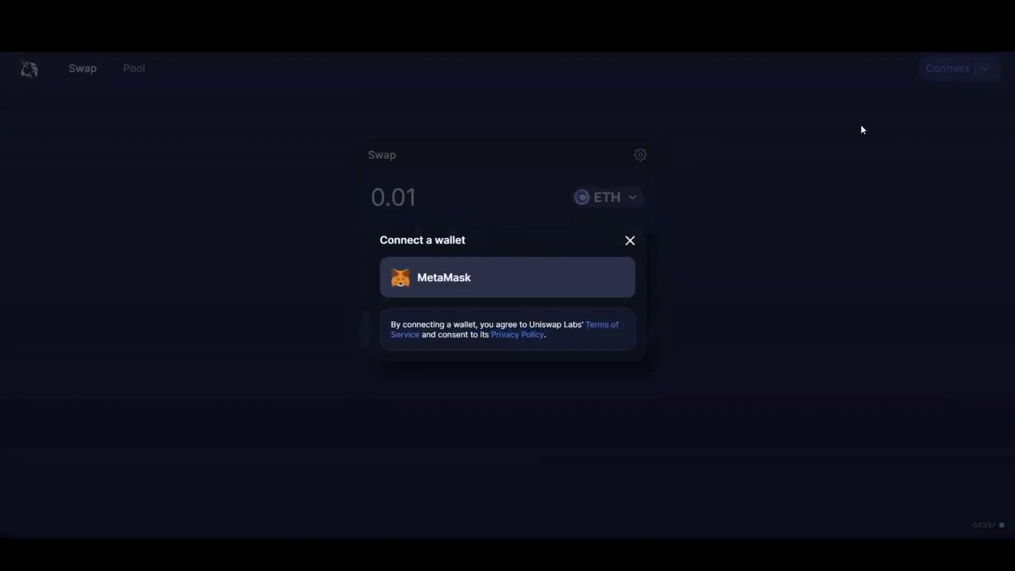
pyautogui.click(571, 277)
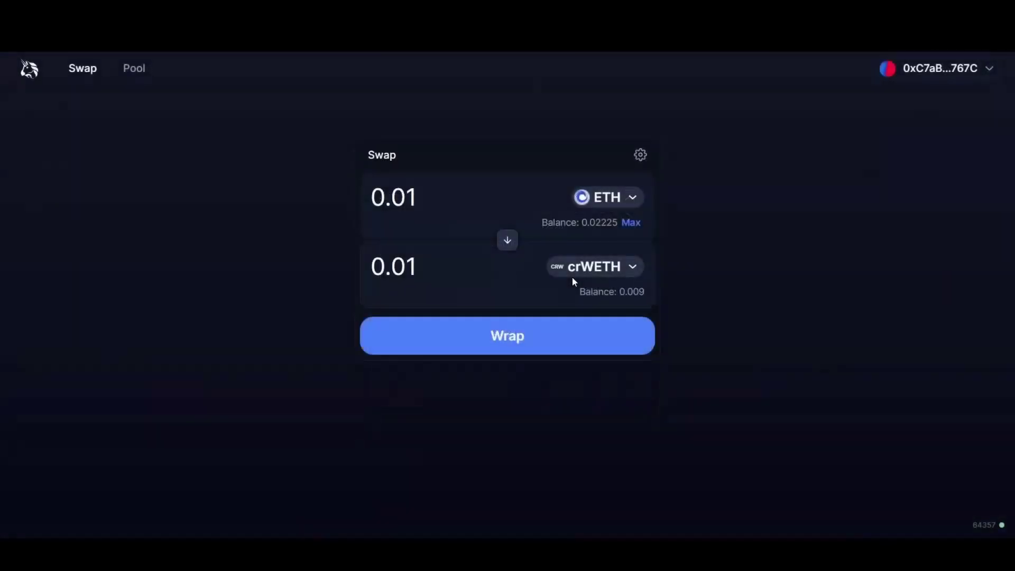
pyautogui.click(639, 154)
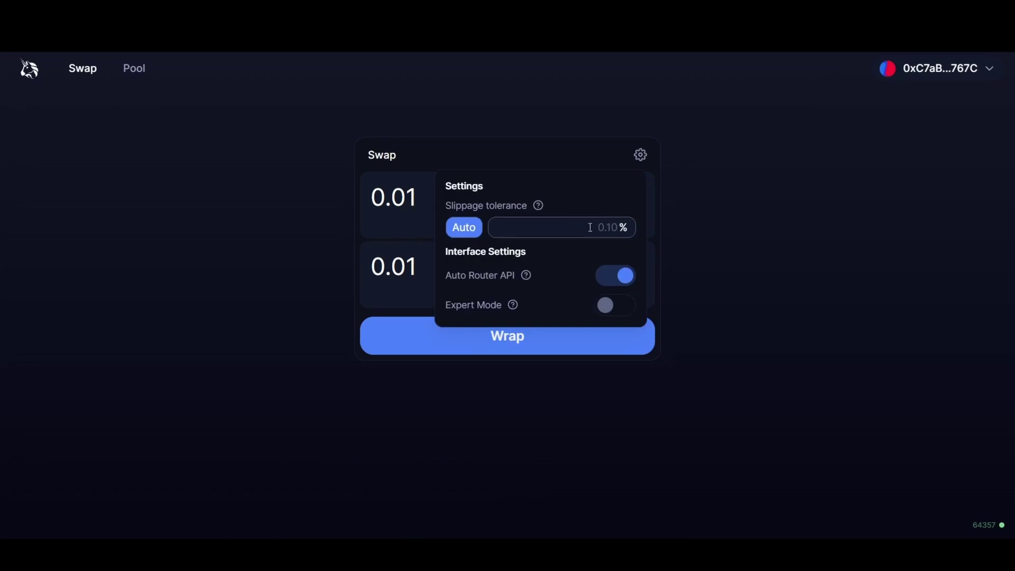
pyautogui.click(589, 227)
pyautogui.write('10')
pyautogui.click(791, 246)
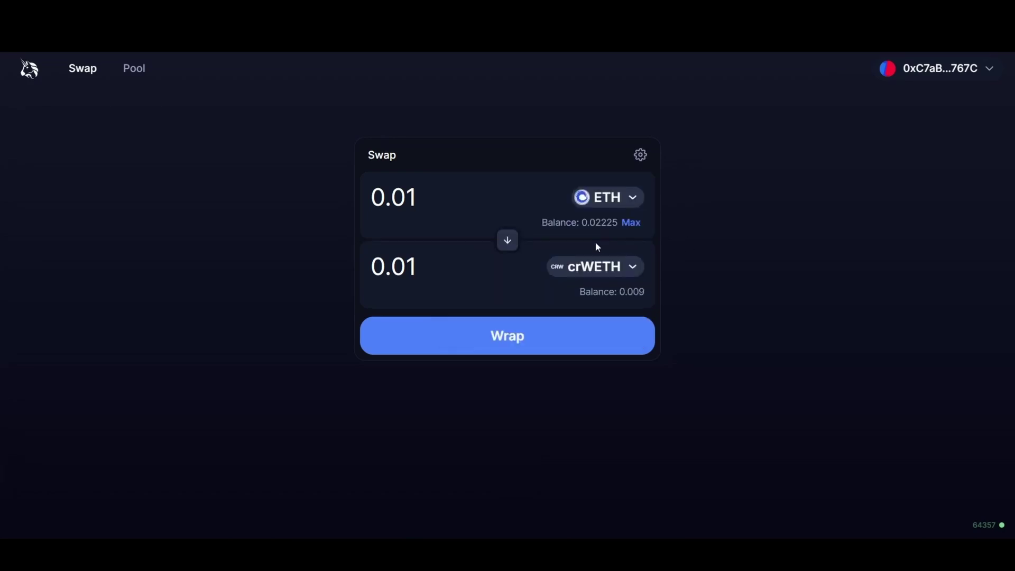
# Step: Choose crUSDC as the token to receive and enter 0.015 ETH to sell
pyautogui.click(591, 268)
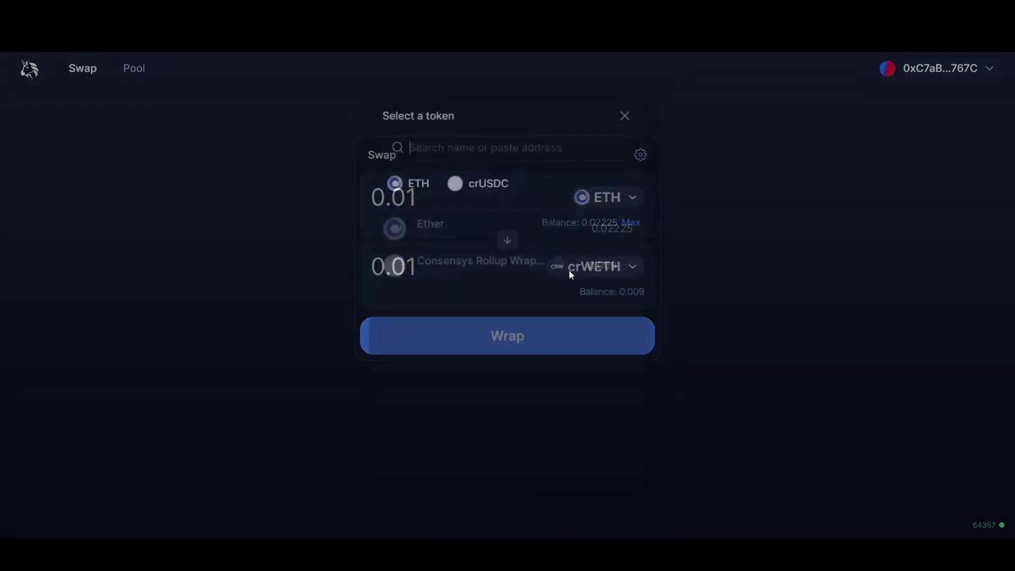
pyautogui.click(465, 181)
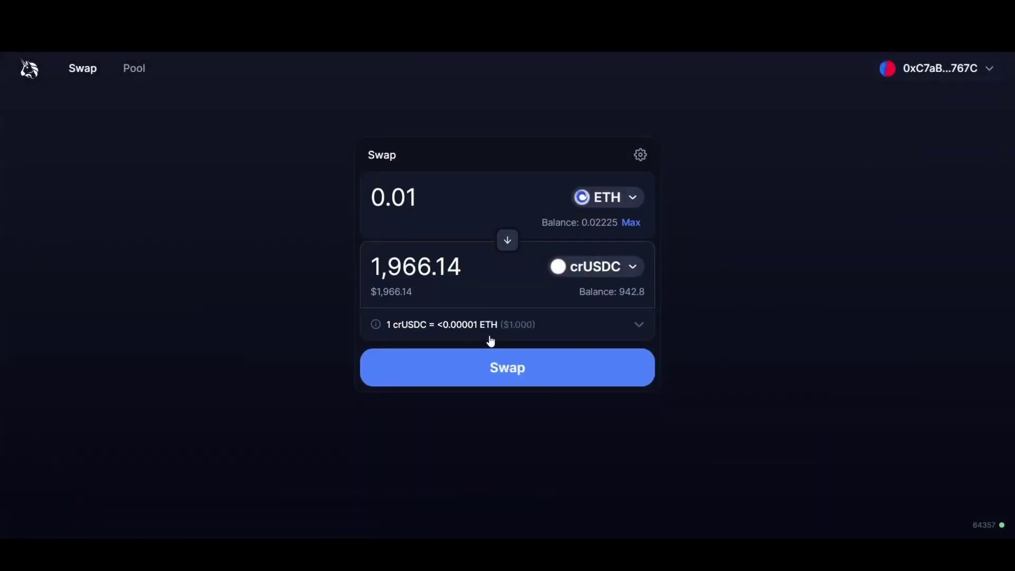
pyautogui.click(454, 196)
pyautogui.press('BackSpace')
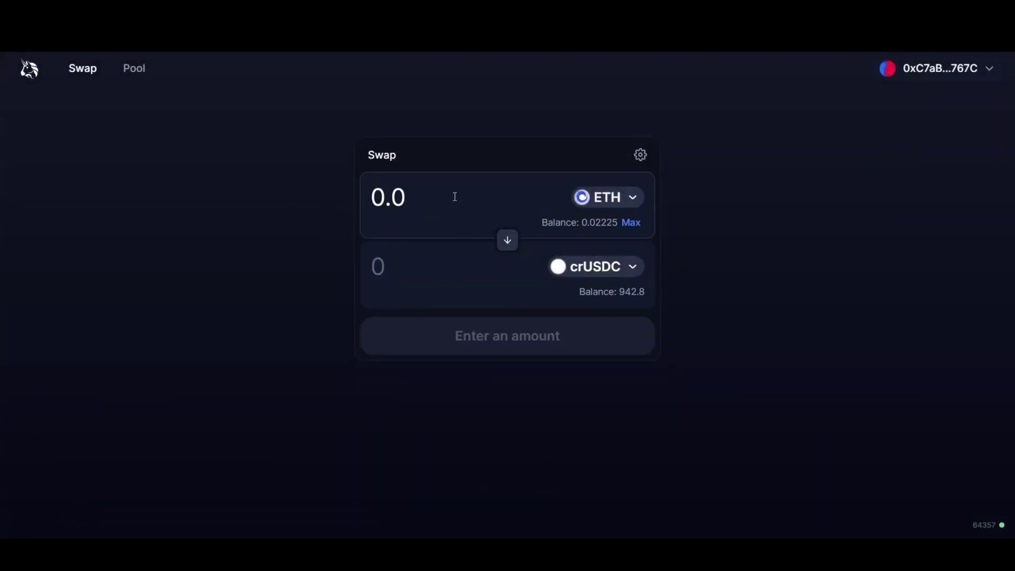
pyautogui.write('15')
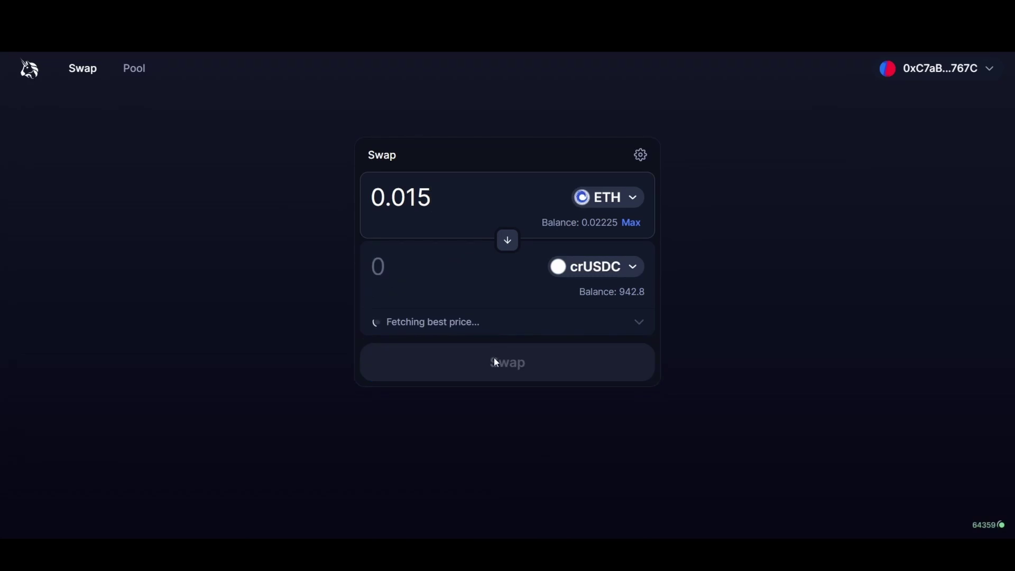
# Step: Confirm the 0.015 ETH to 2949.21 crUSDC swap and approve it in MetaMask
pyautogui.click(498, 370)
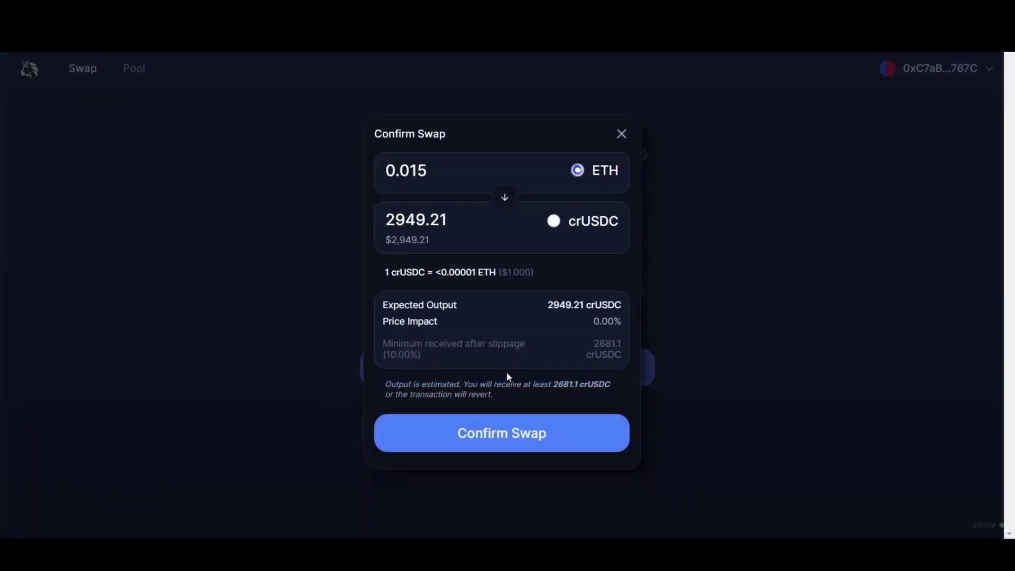
pyautogui.click(500, 432)
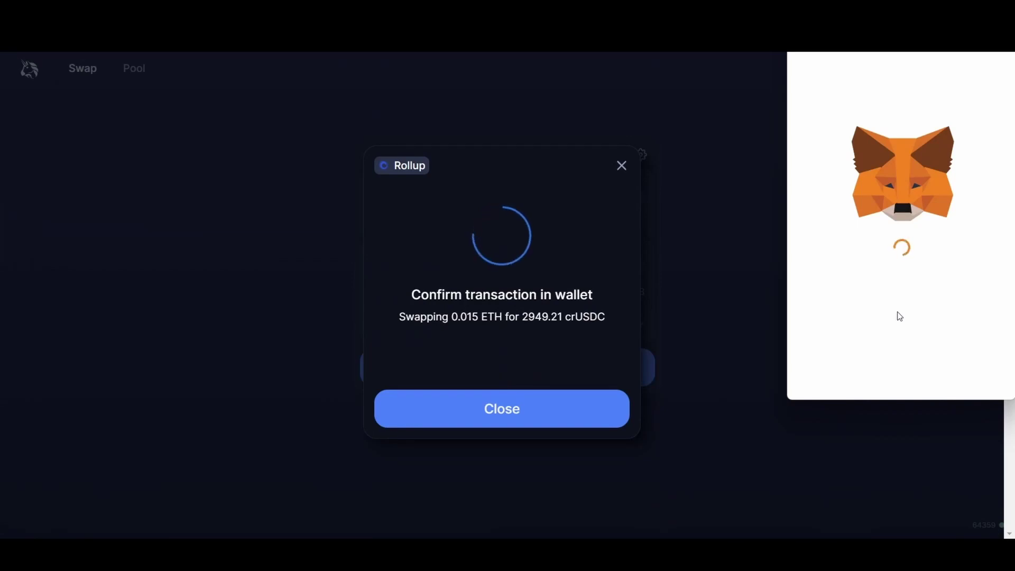
pyautogui.scroll(-3, 931, 367)
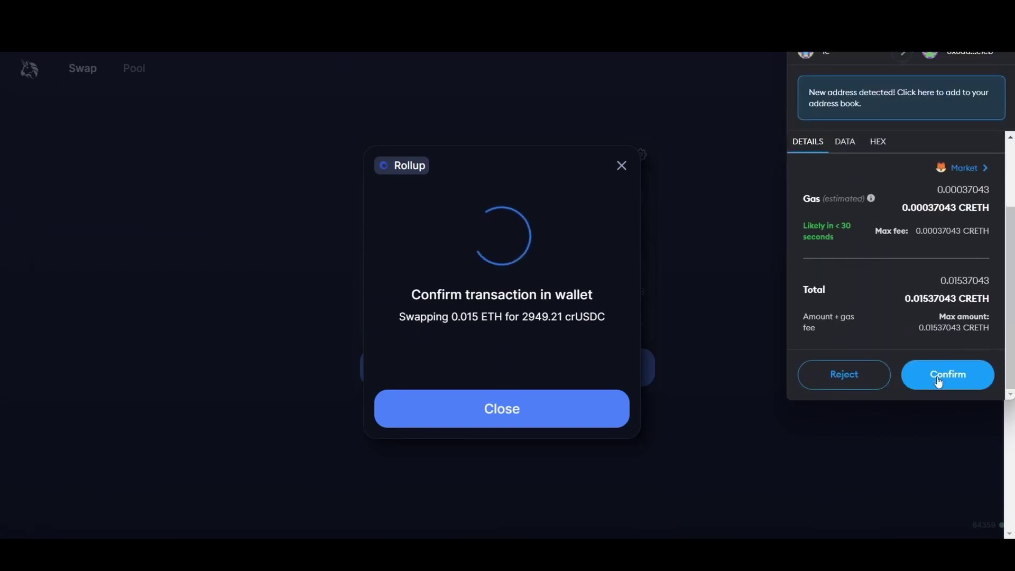
pyautogui.click(937, 376)
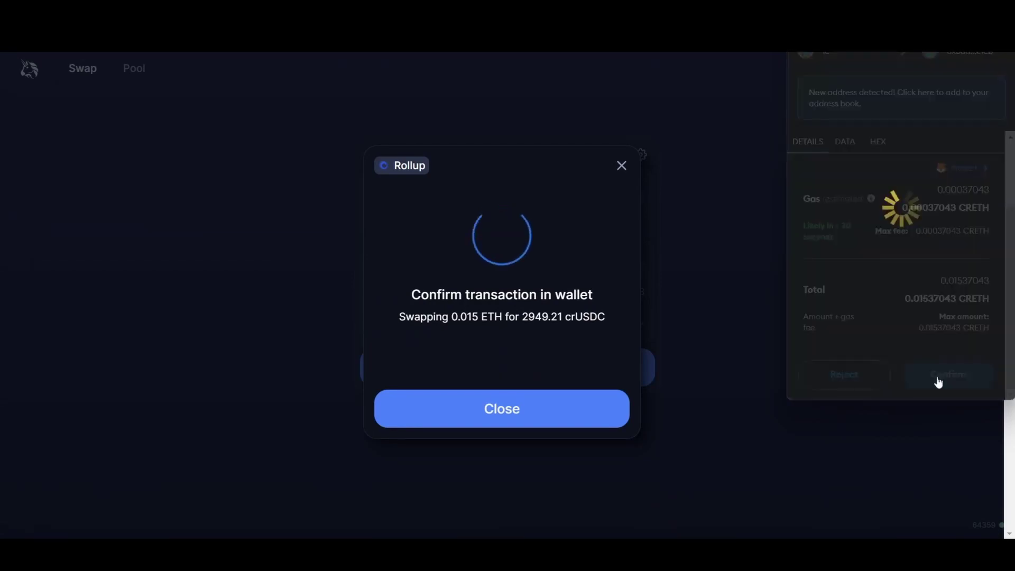
pyautogui.click(623, 168)
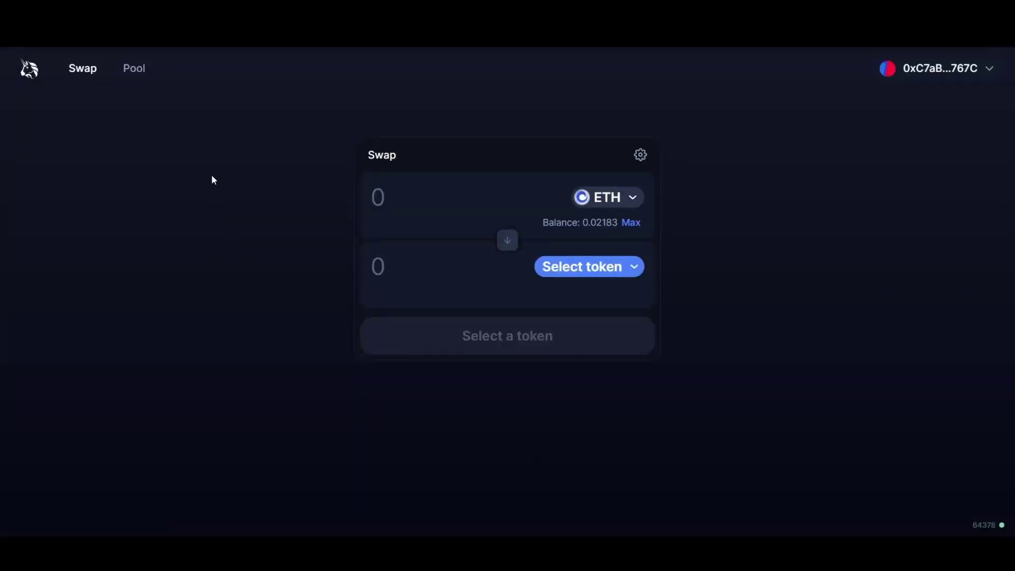
# Step: Start a new ETH/crUSDC liquidity position at the 0.05% fee tier
pyautogui.click(143, 74)
pyautogui.click(718, 156)
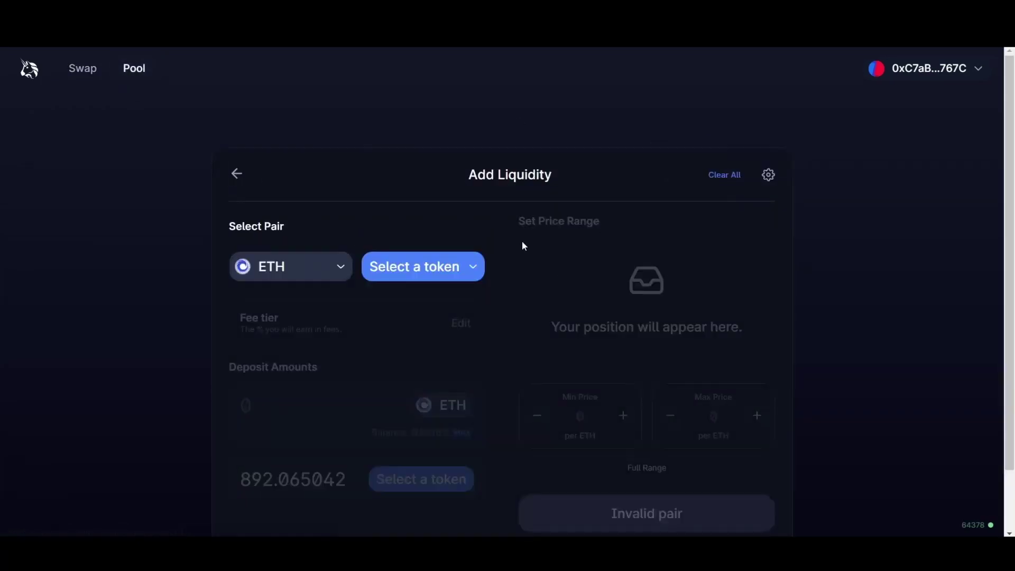
pyautogui.click(421, 267)
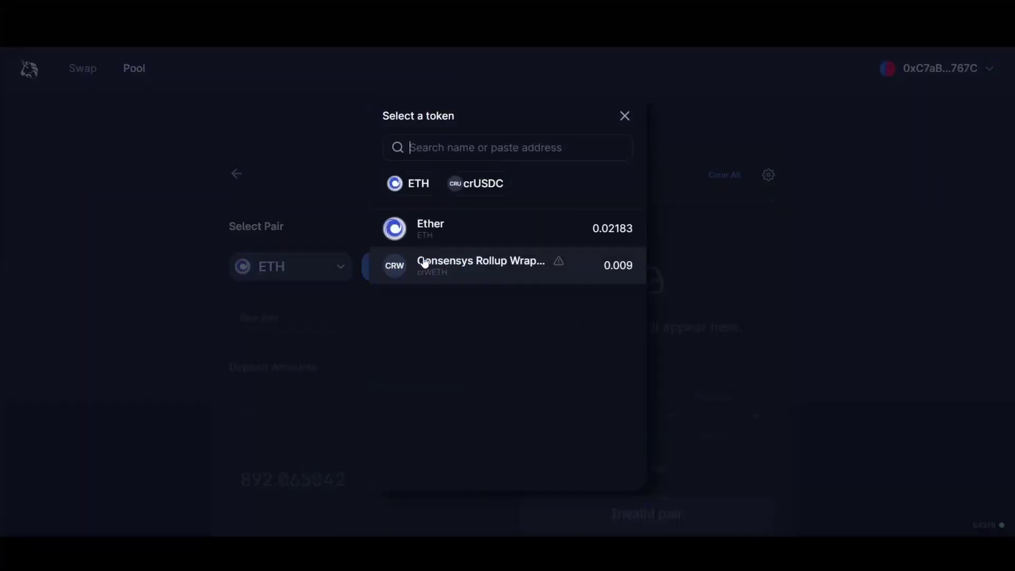
pyautogui.click(468, 184)
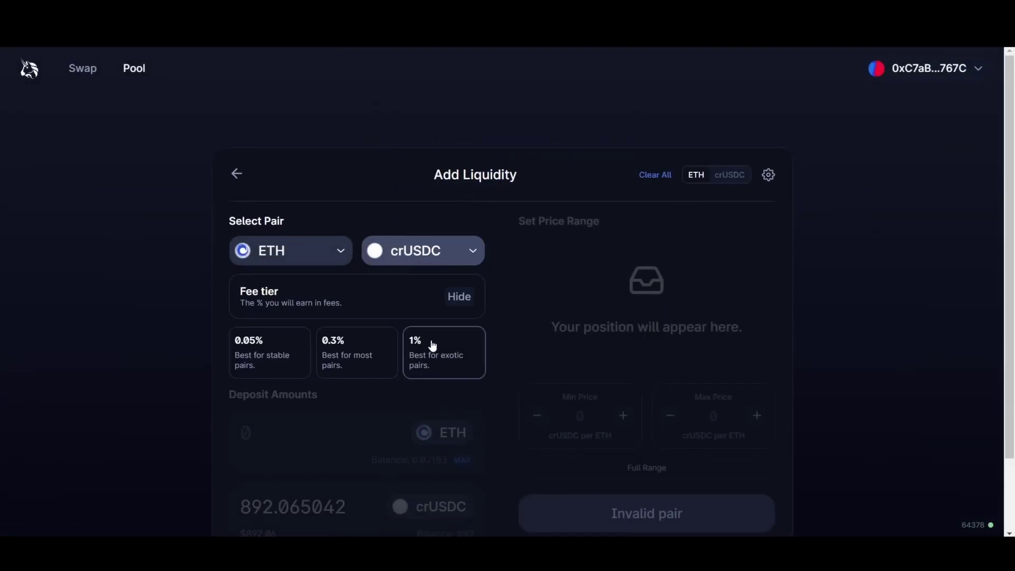
pyautogui.click(255, 356)
pyautogui.scroll(-2, 317, 401)
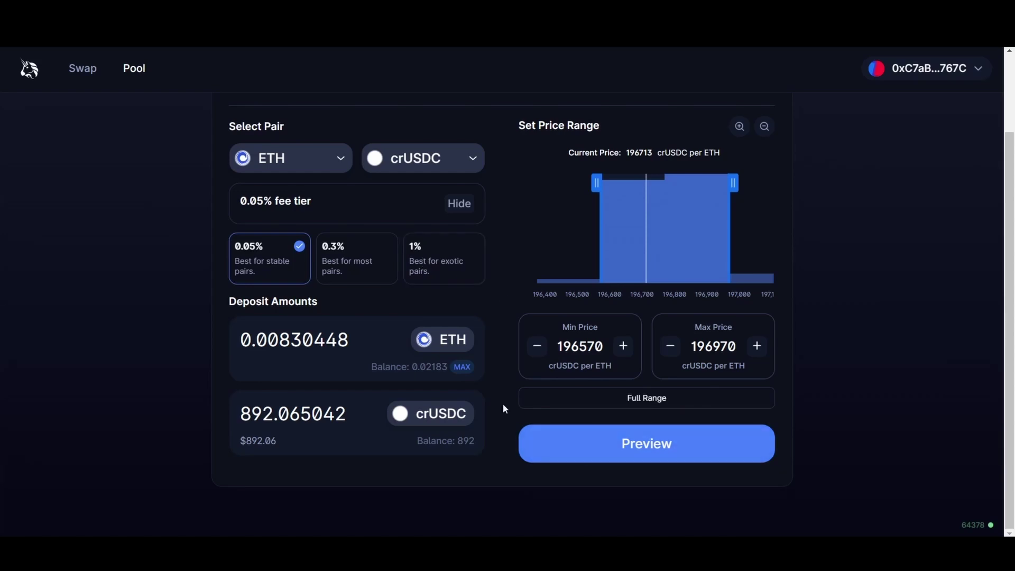
# Step: Add the 0.0083 ETH and 892 crUSDC liquidity and approve it in MetaMask
pyautogui.click(552, 443)
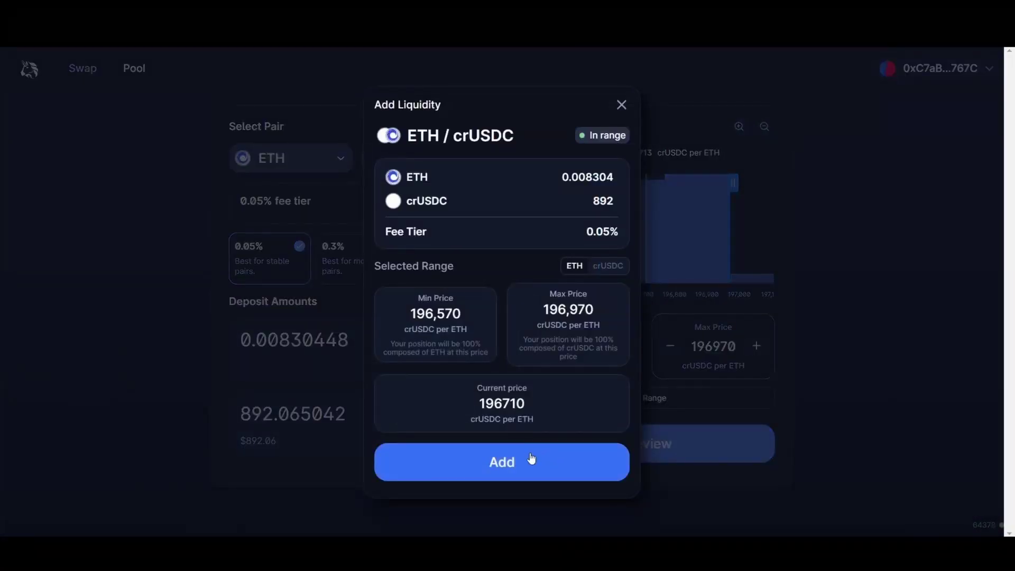
pyautogui.click(530, 458)
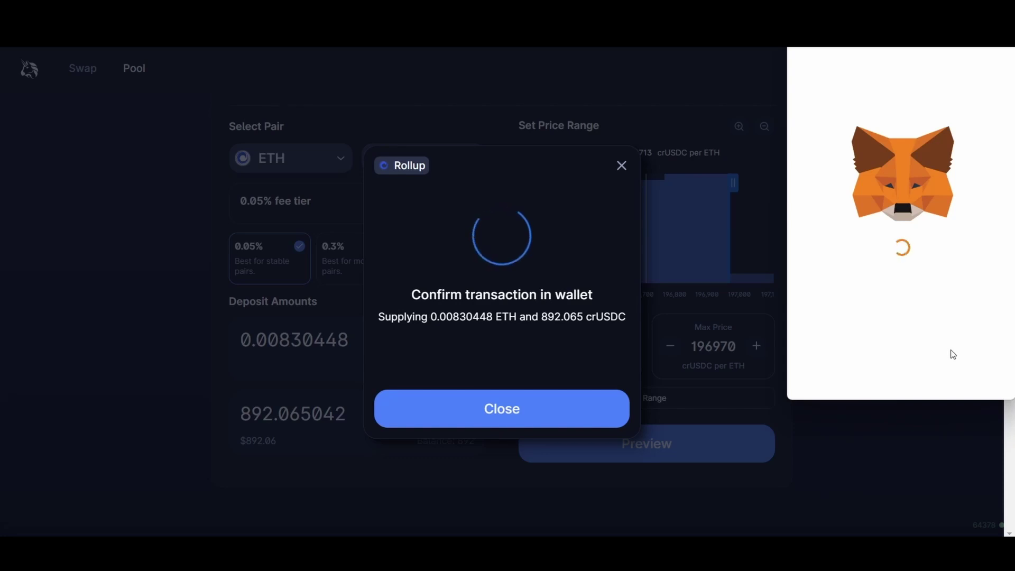
pyautogui.click(954, 376)
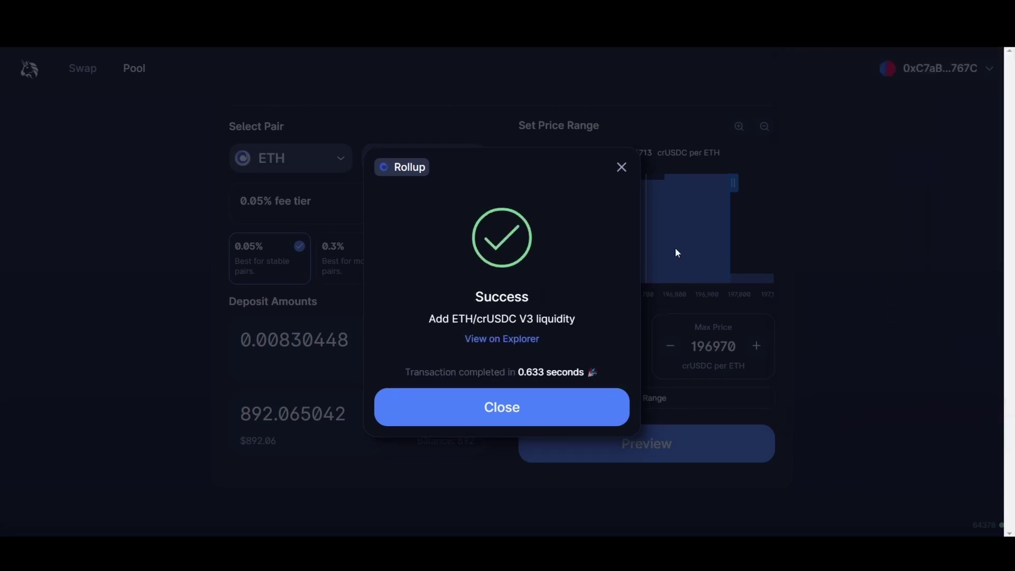
pyautogui.click(674, 248)
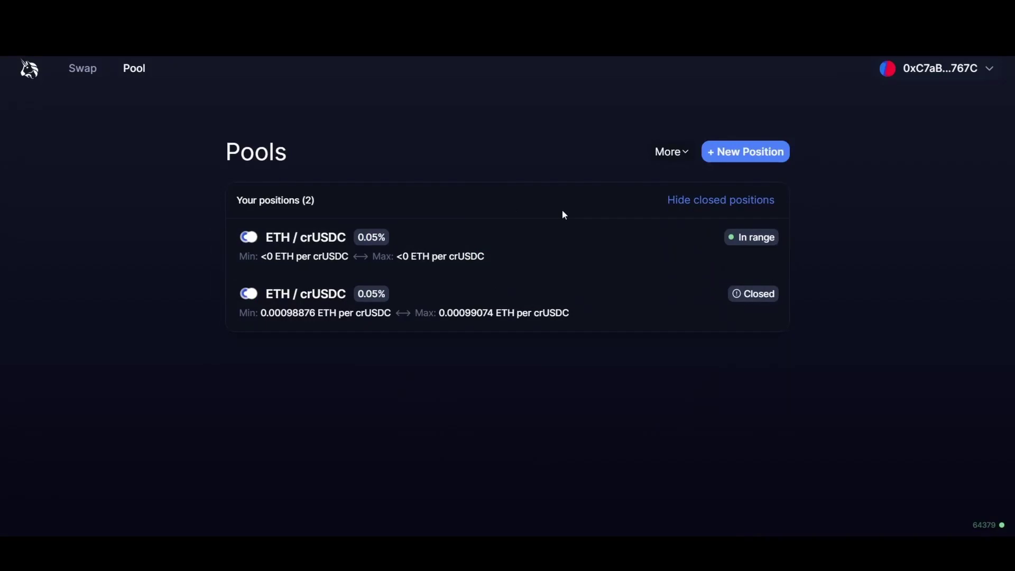
# Step: Open the in-range ETH/crUSDC 0.05% position to see its pooled 0.008304 ETH and 892 crUSDC
pyautogui.click(510, 250)
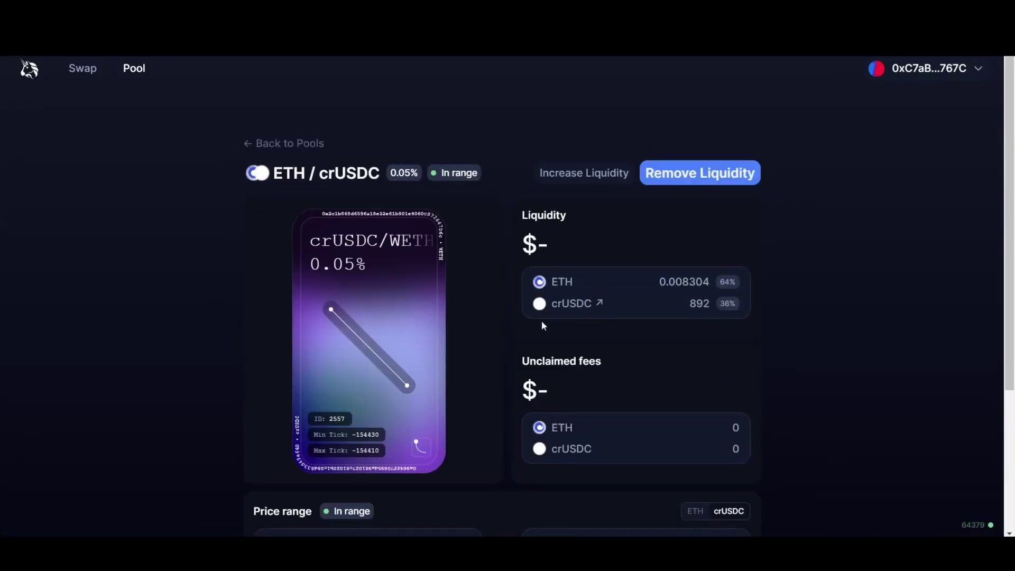
pyautogui.scroll(-3, 477, 294)
pyautogui.hotkey('alt', 'Left')
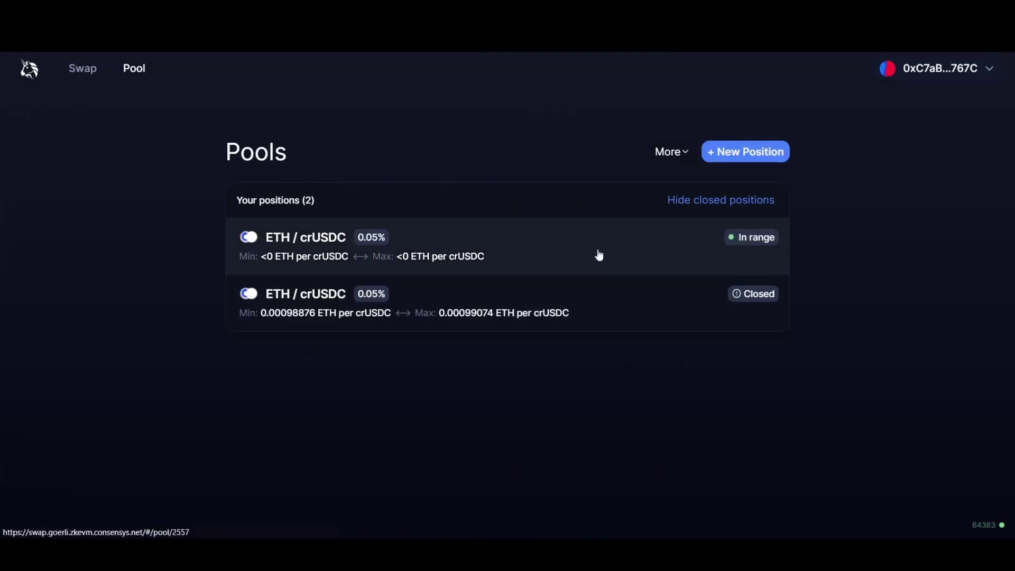
pyautogui.click(596, 256)
# Step: Remove 100% of the ETH/crUSDC liquidity, 0.00834 ETH and 884 crUSDC, and approve in MetaMask
pyautogui.click(728, 183)
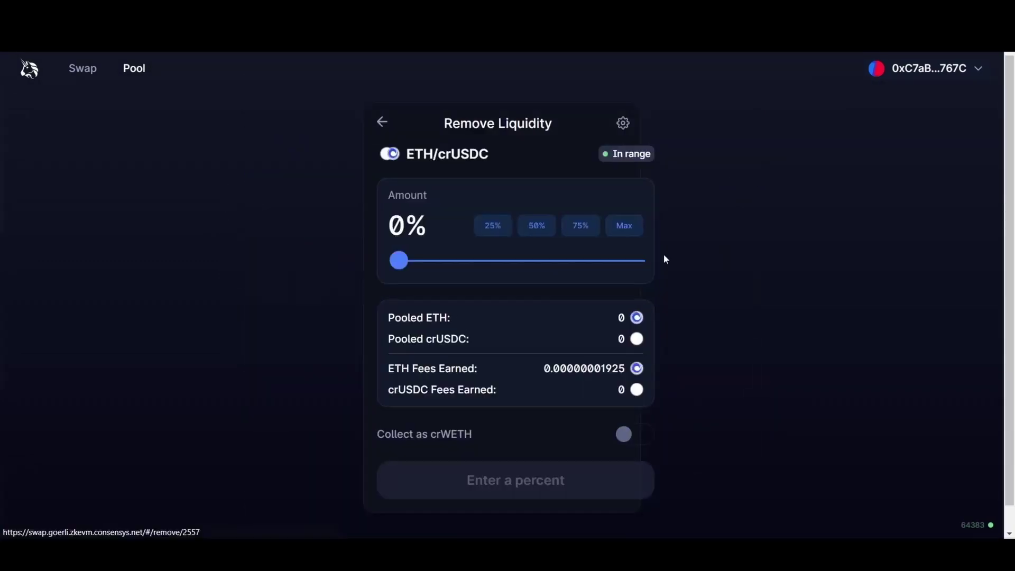
pyautogui.click(613, 226)
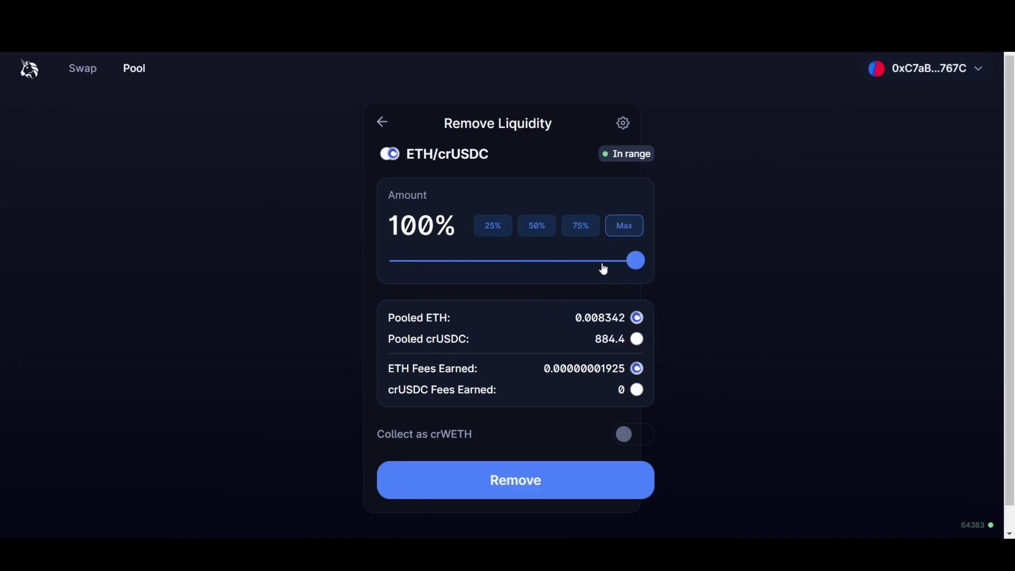
pyautogui.click(573, 477)
pyautogui.click(550, 353)
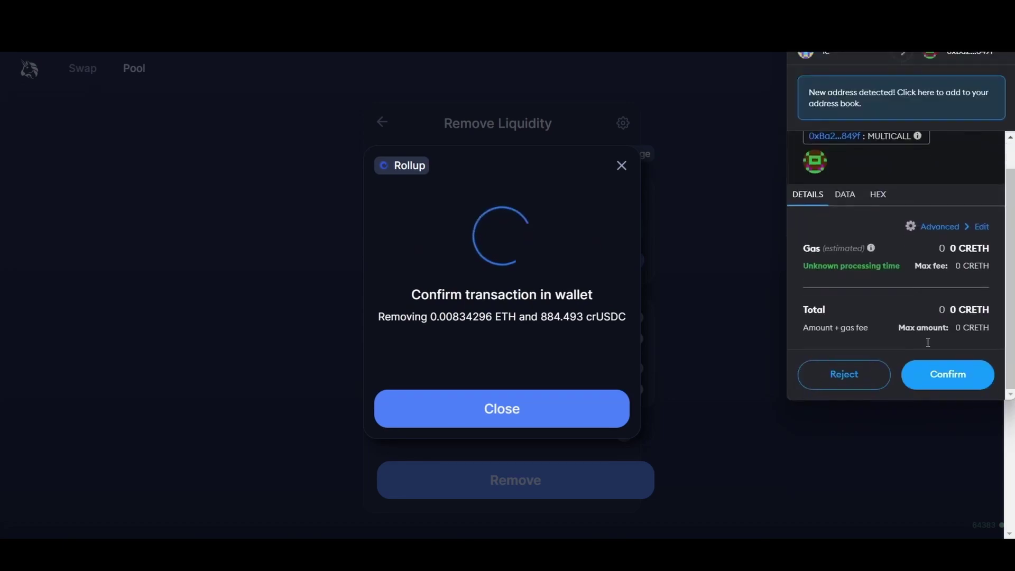
pyautogui.scroll(-2, 932, 381)
pyautogui.click(932, 380)
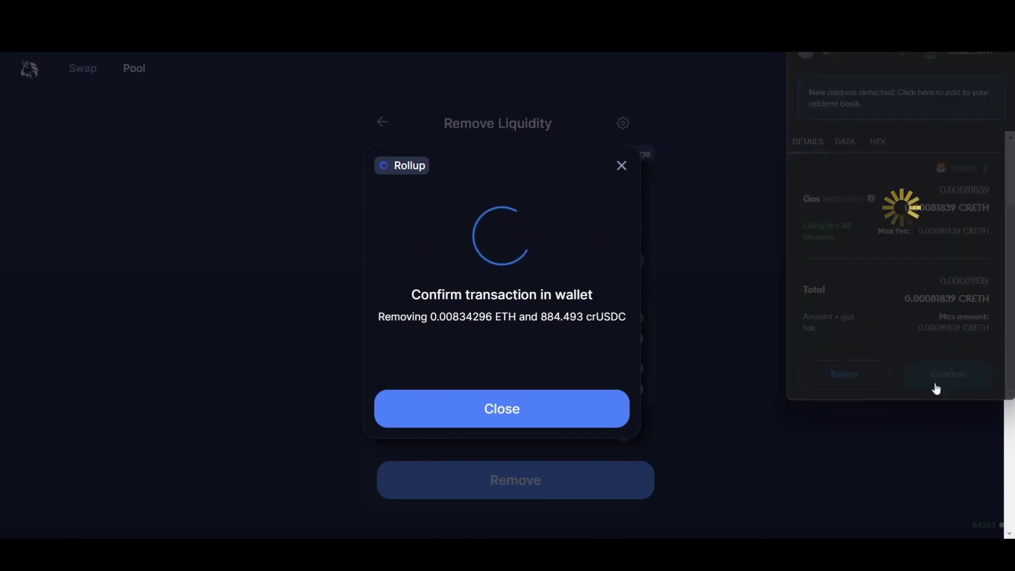